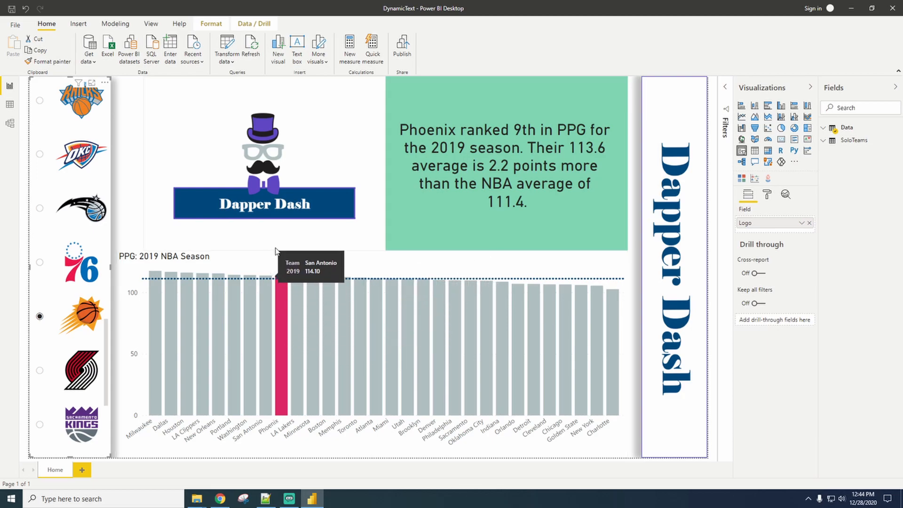
Step: Filter the report by the Oklahoma City, San Antonio, Milwaukee and Miami logos, returning to Milwaukee, to read each team's PPG summary
click(58, 162)
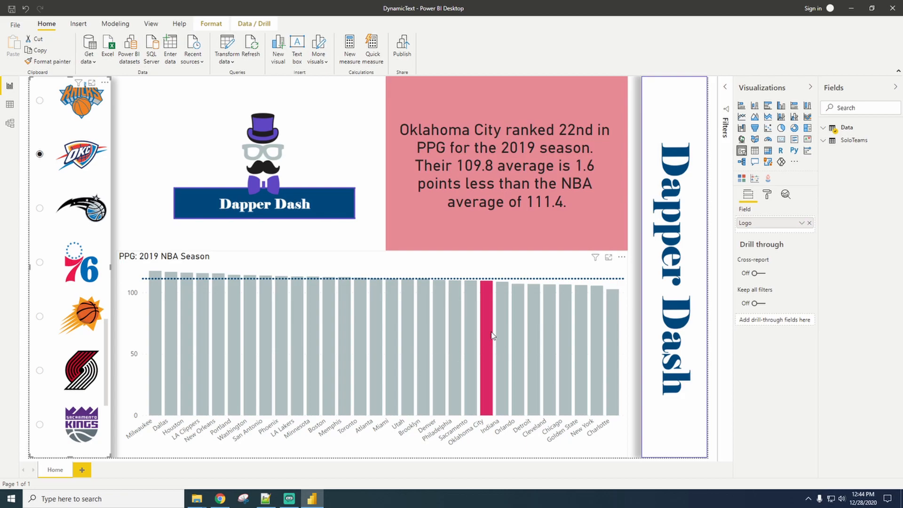
scroll(67, 269, down, 3)
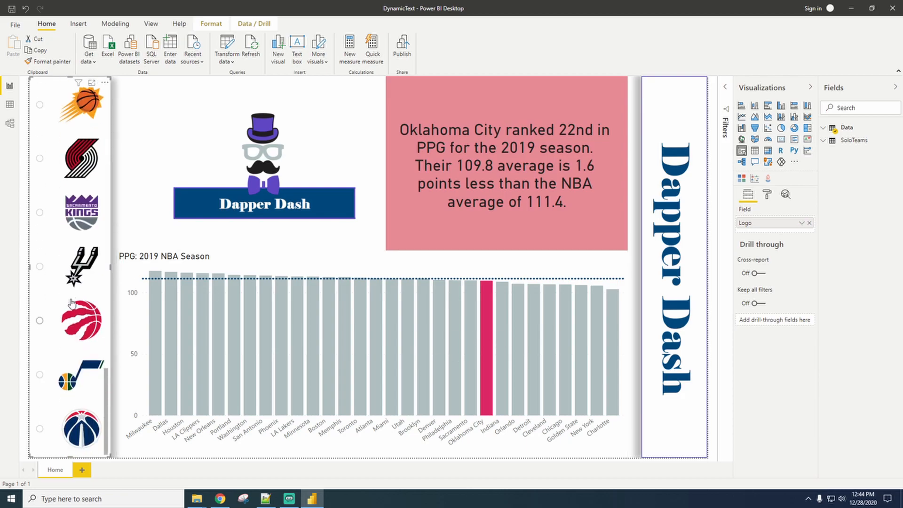
click(53, 266)
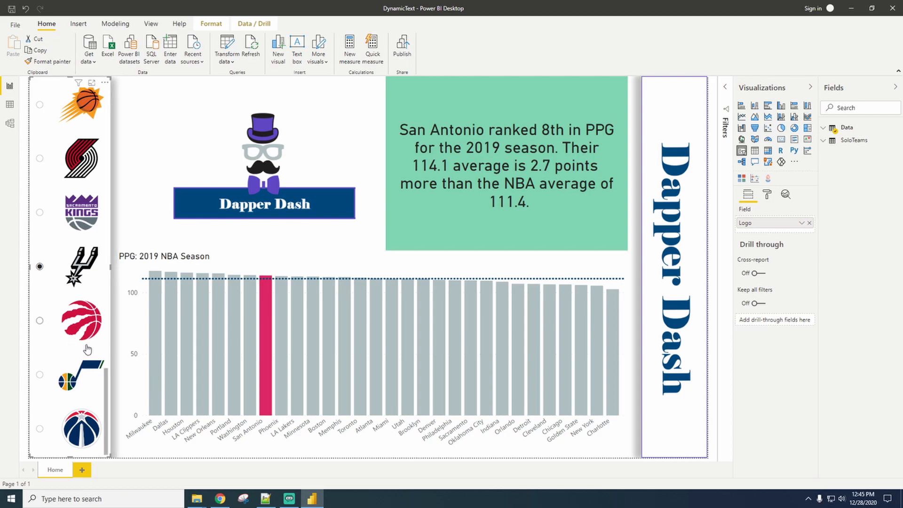
scroll(88, 349, up, 5)
scroll(75, 270, down, 2)
click(74, 269)
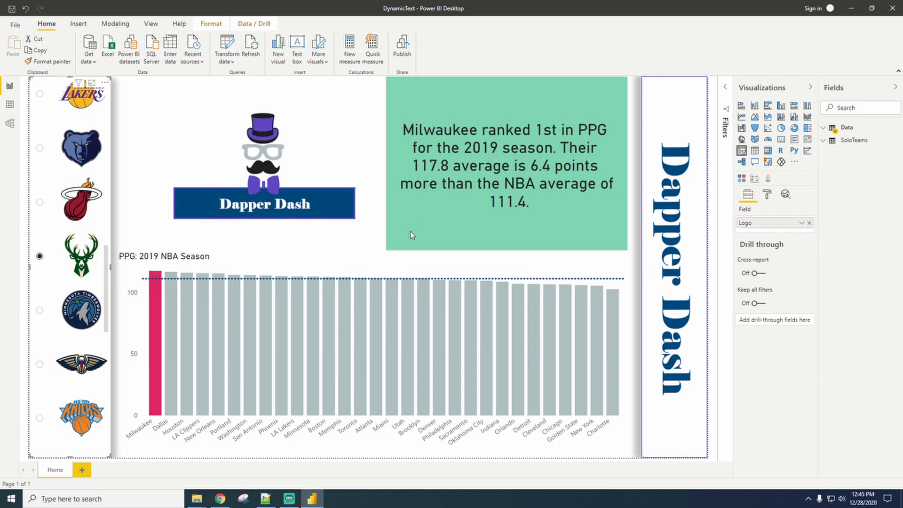
click(67, 203)
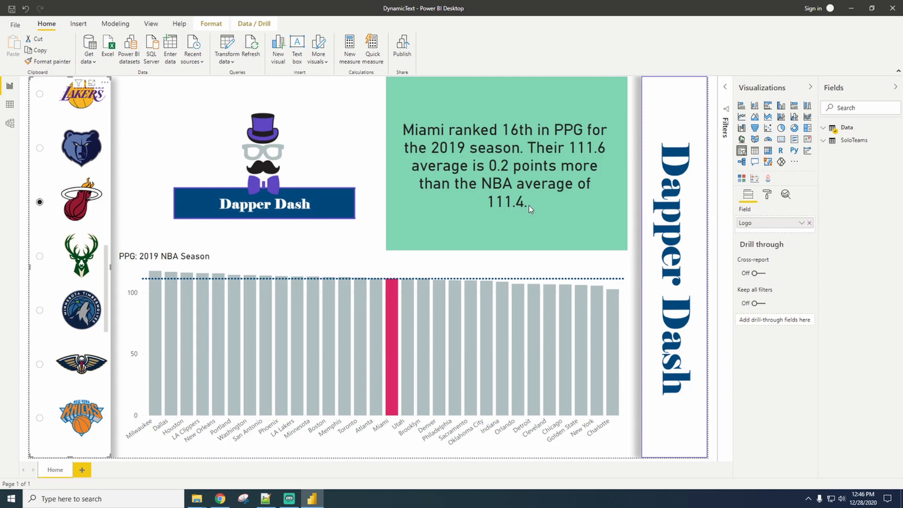
click(40, 256)
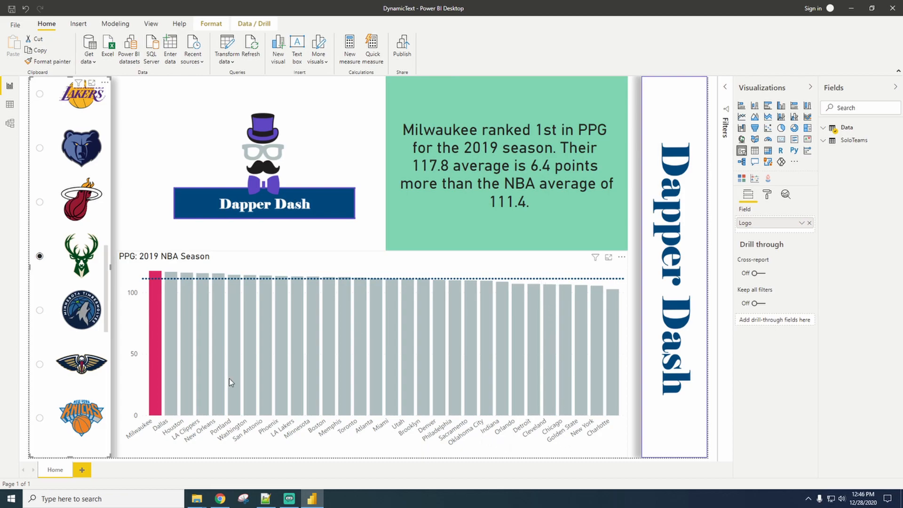
Step: Show the PPG summaries for Chicago, Boston, Detroit, Golden State and the LA Clippers using the team logo slicer
scroll(70, 281, up, 5)
scroll(71, 281, up, 10)
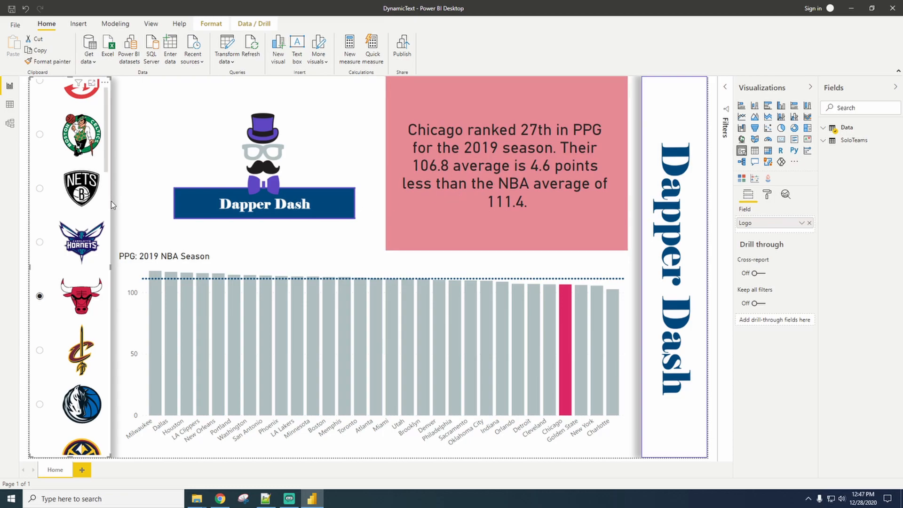
scroll(67, 210, up, 1)
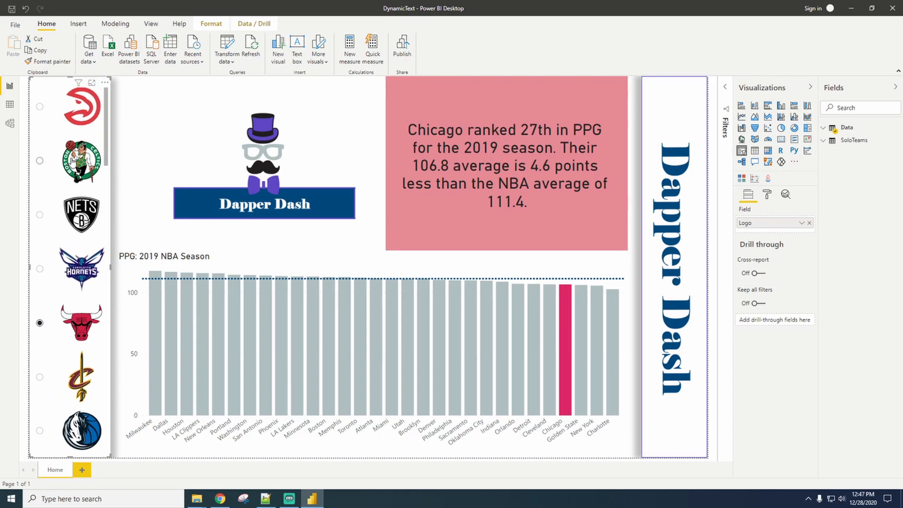
click(71, 162)
scroll(80, 258, down, 5)
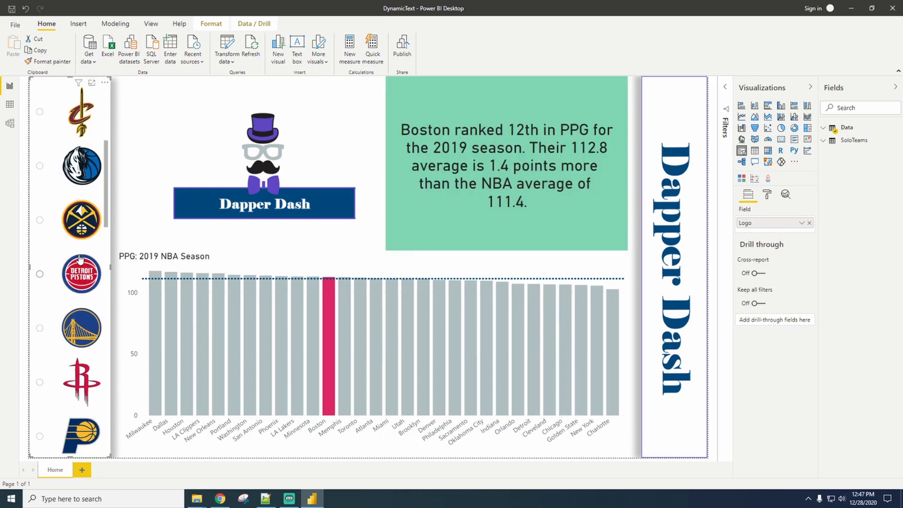
click(77, 278)
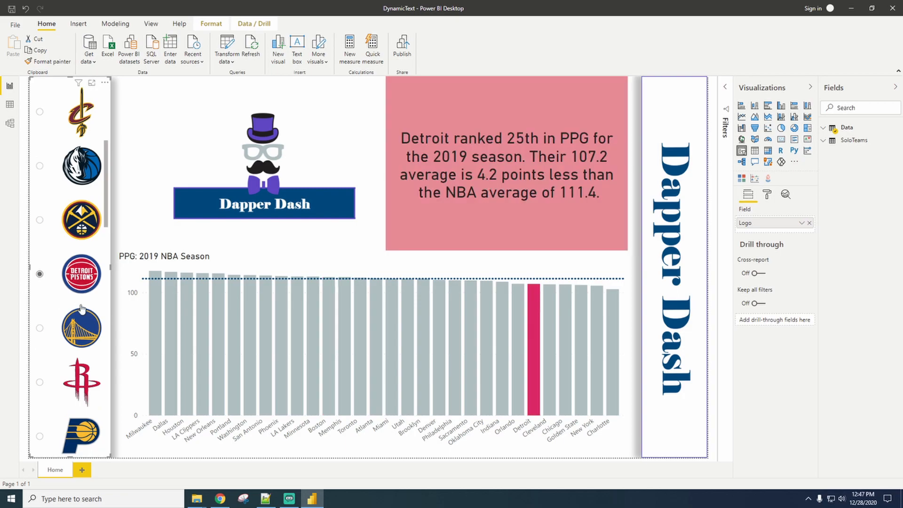
scroll(79, 292, down, 3)
click(72, 178)
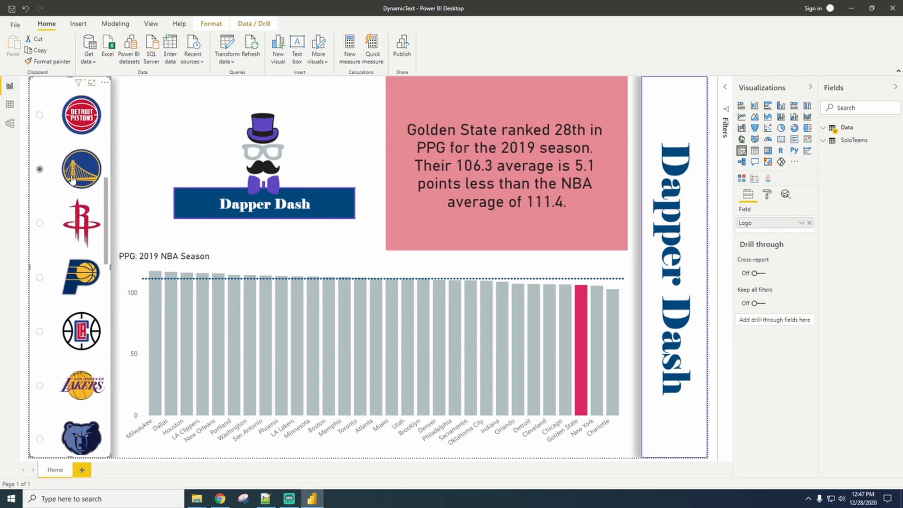
scroll(87, 289, down, 1)
click(83, 277)
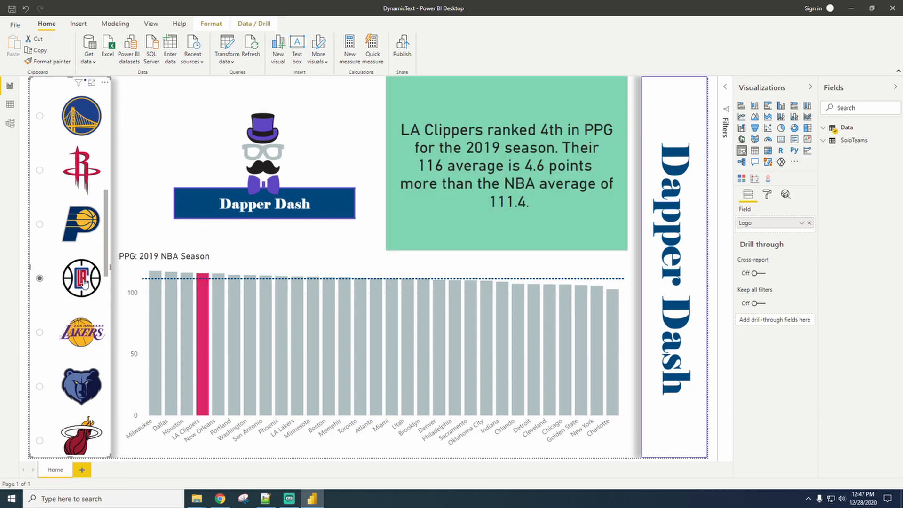
Step: Examine the summary text and highlighted bar for Memphis and for Minnesota, and return to the start of the logo list
scroll(94, 285, down, 3)
scroll(96, 284, down, 1)
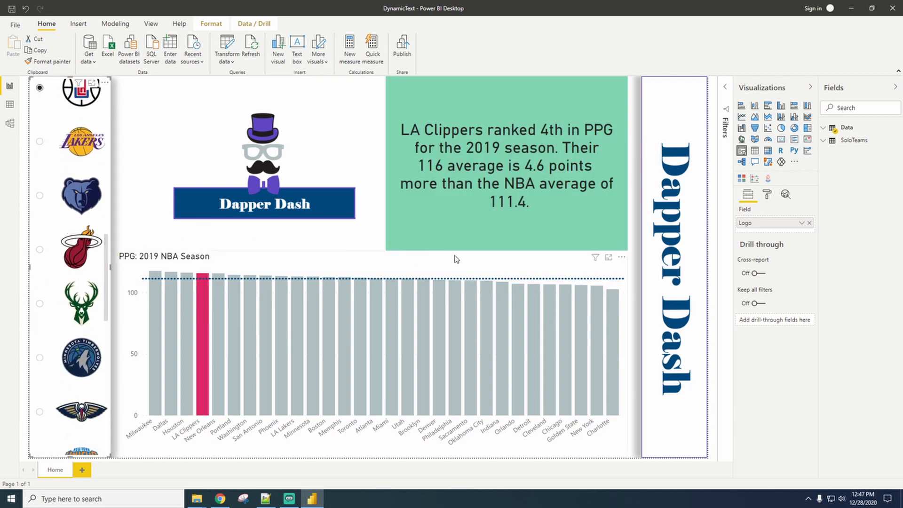
click(75, 196)
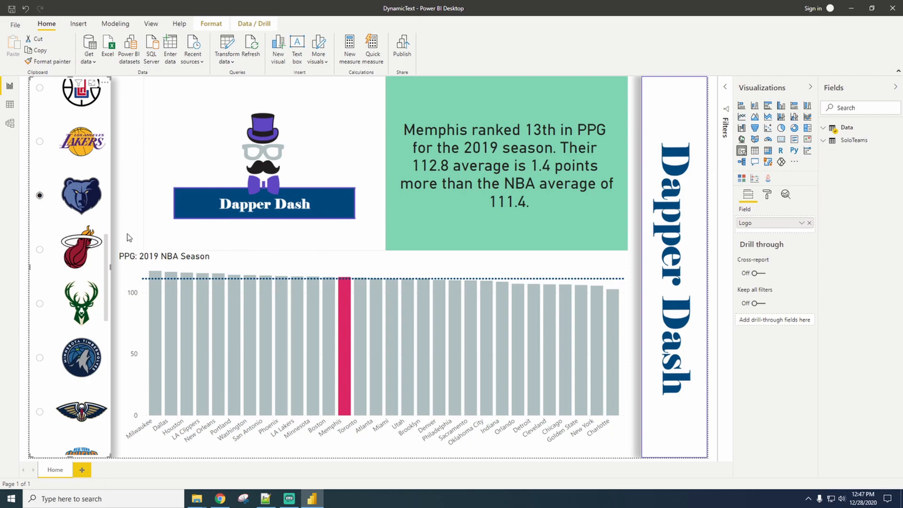
click(79, 359)
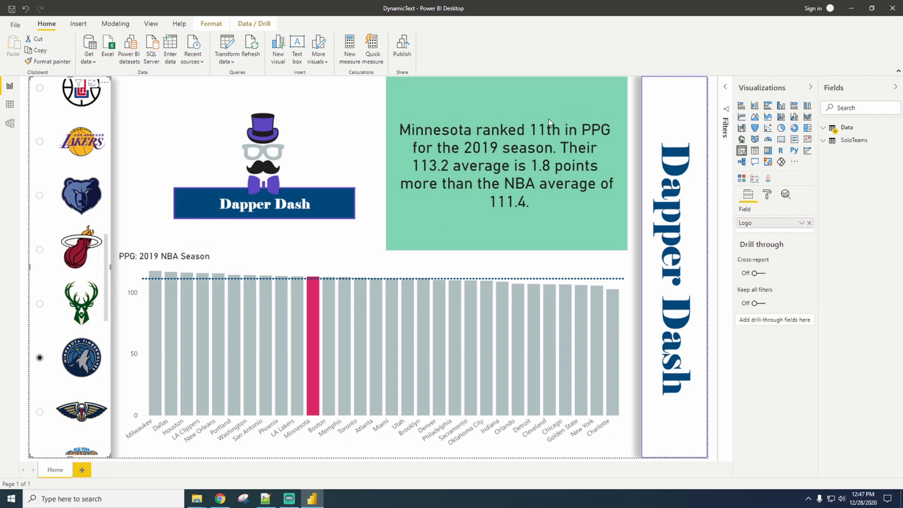
scroll(81, 349, down, 4)
scroll(80, 349, up, 15)
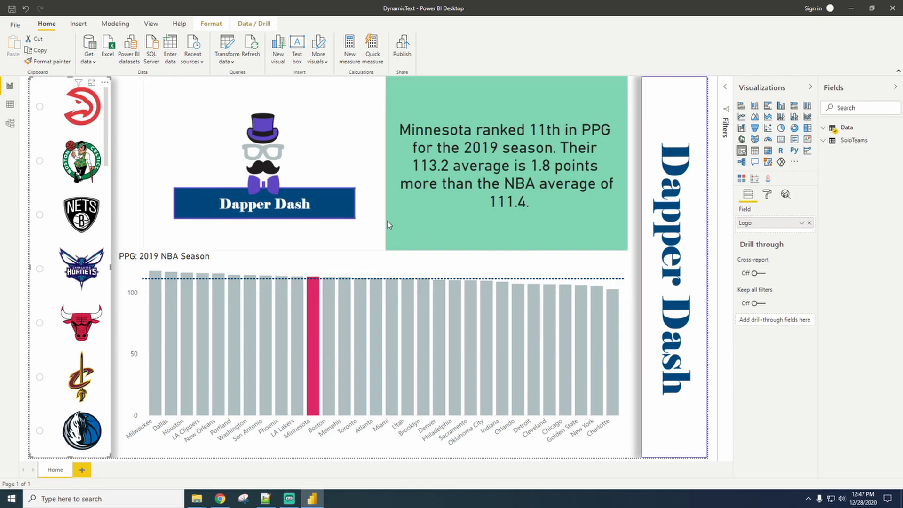
Step: View Brooklyn's summary and switch repeatedly between Denver and Dallas to compare the text card's background color
click(72, 213)
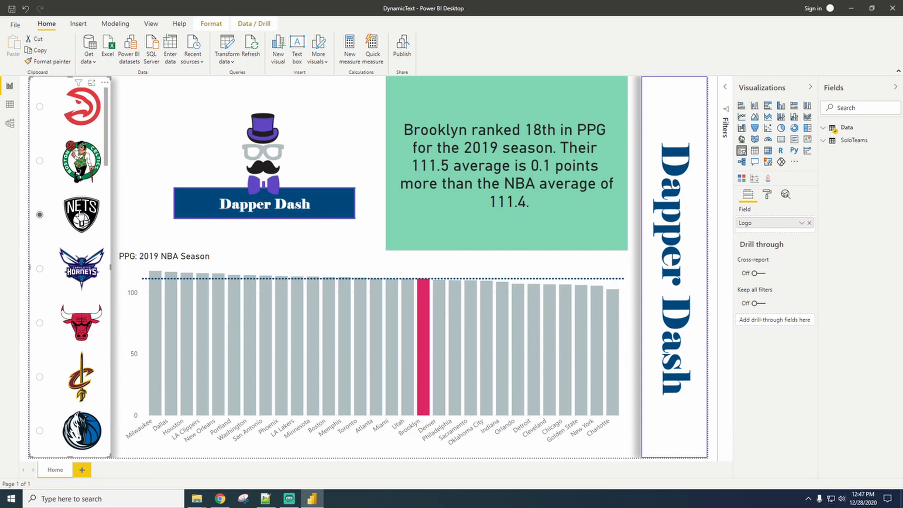
scroll(93, 297, down, 5)
scroll(85, 320, up, 4)
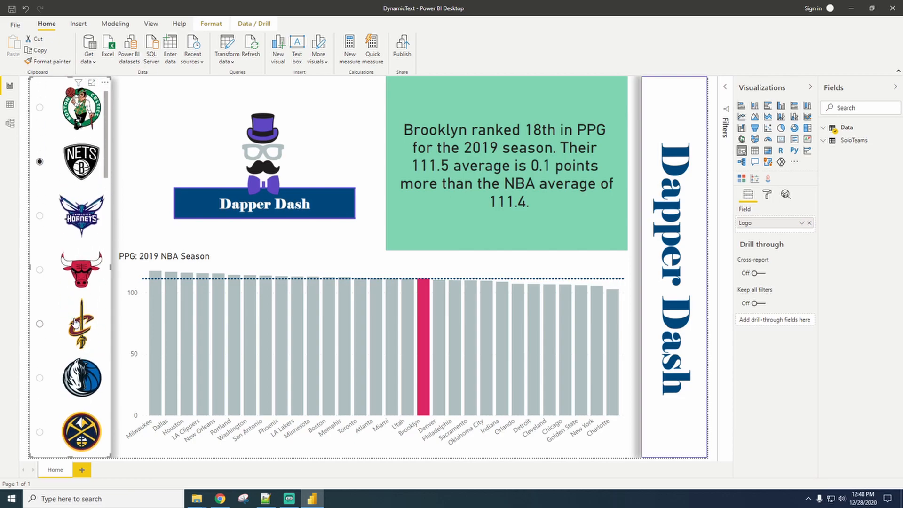
scroll(84, 320, down, 3)
click(78, 275)
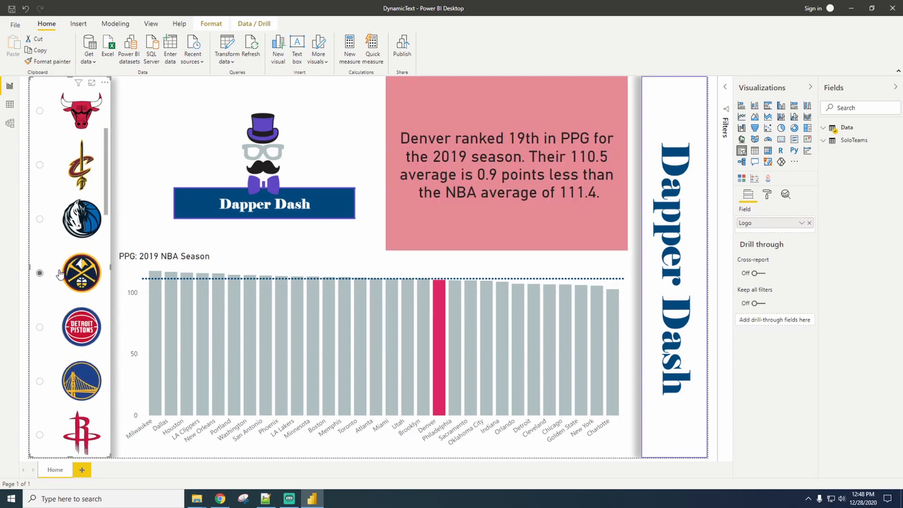
click(76, 225)
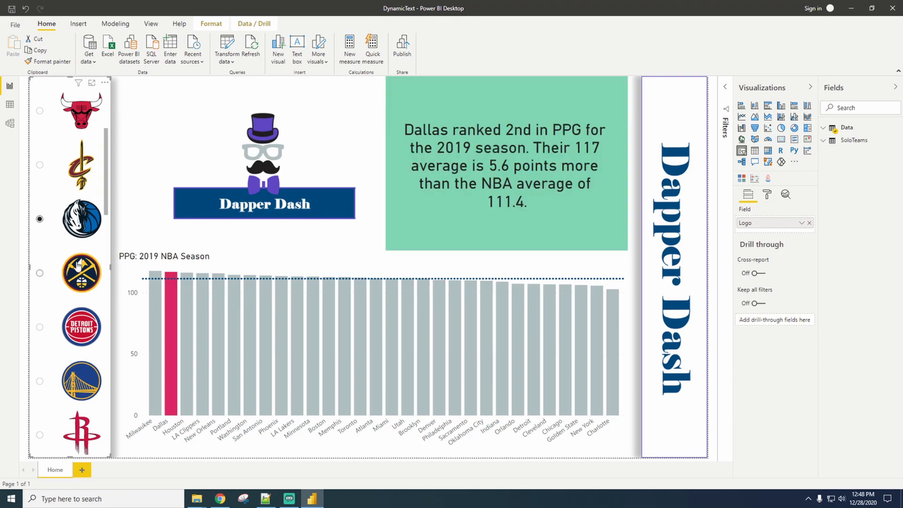
click(80, 275)
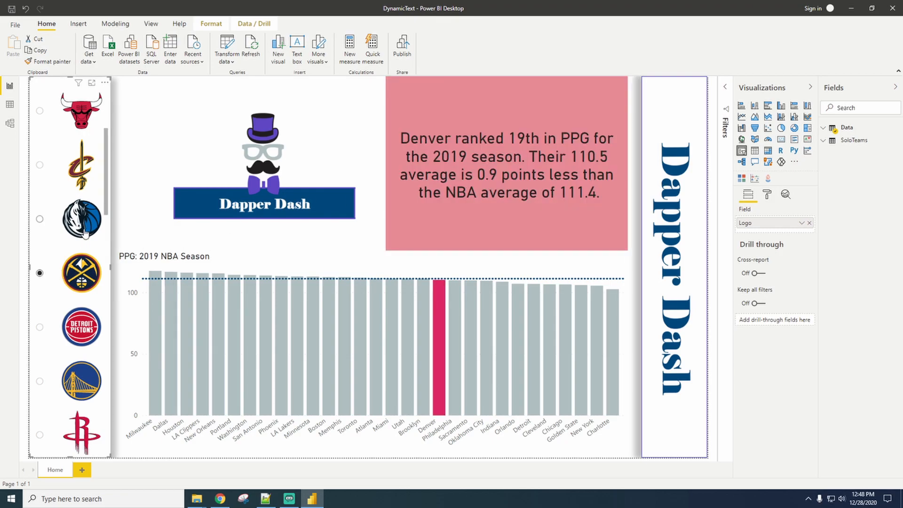
click(85, 221)
click(79, 276)
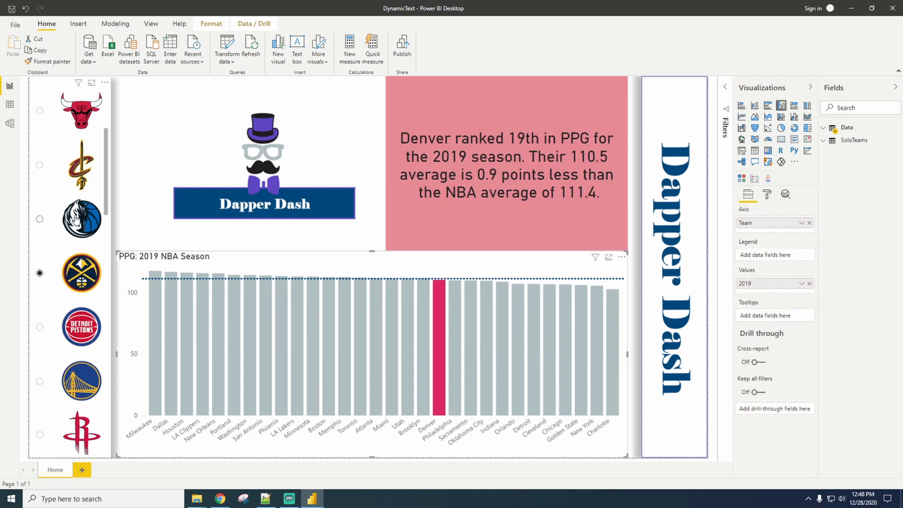
Step: Step through Dallas, Houston, Indiana and the LA Clippers in the logo slicer to compare their highlighted bars
click(75, 220)
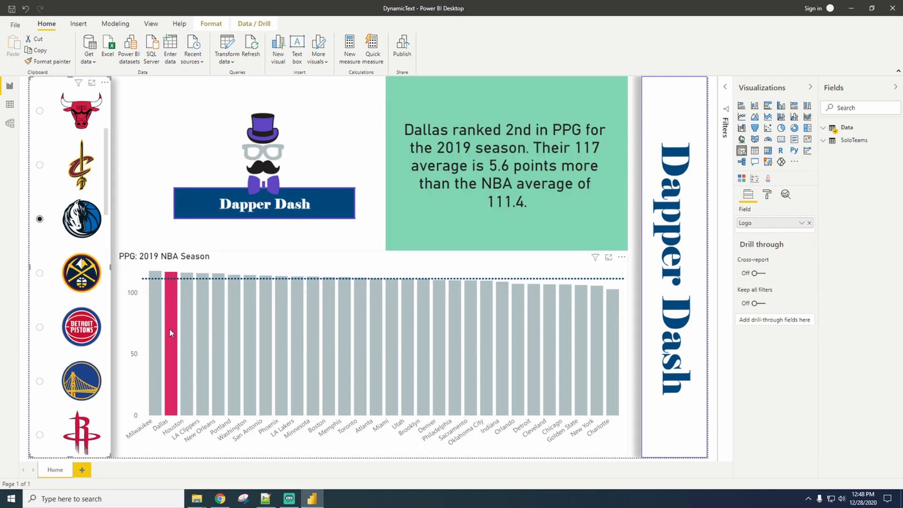
scroll(72, 402, down, 2)
click(79, 336)
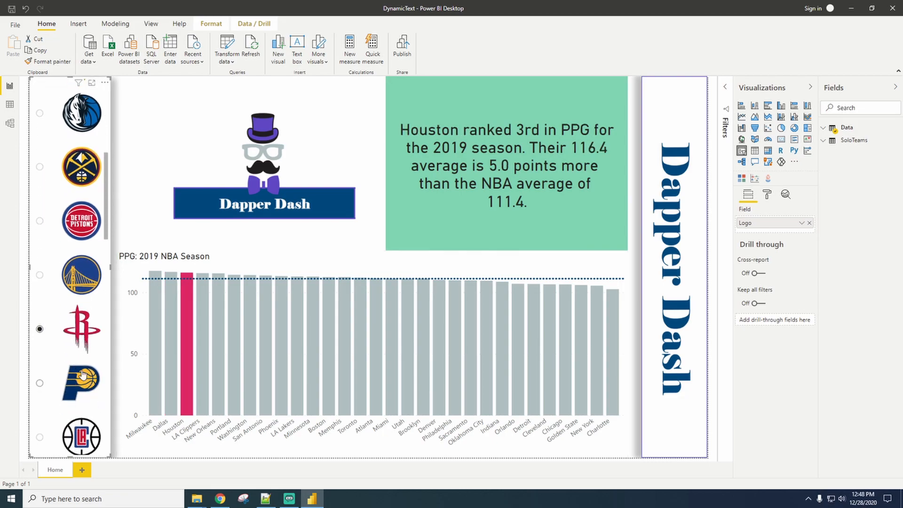
click(87, 383)
click(88, 430)
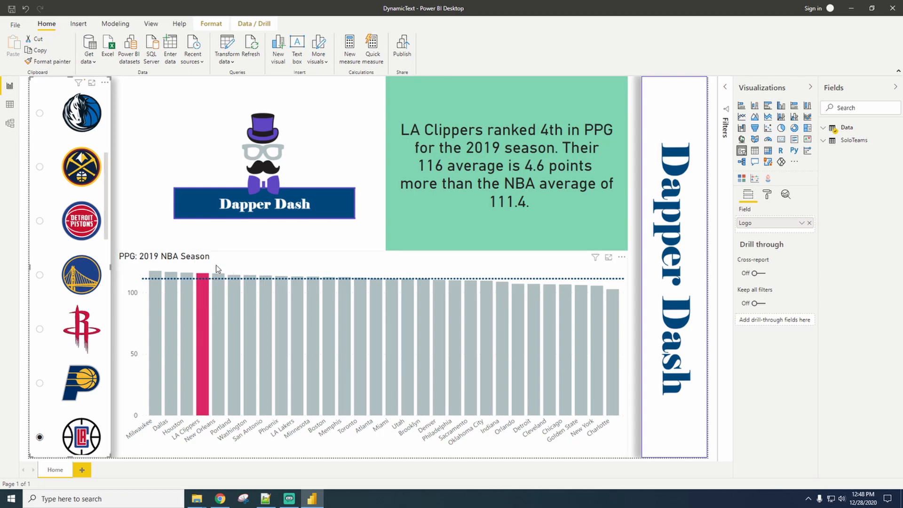
Step: Add an empty Card visual beside the Dapper Dash logo in DynamicText_Template, widen it toward the logo, and show its formatting options
click(424, 217)
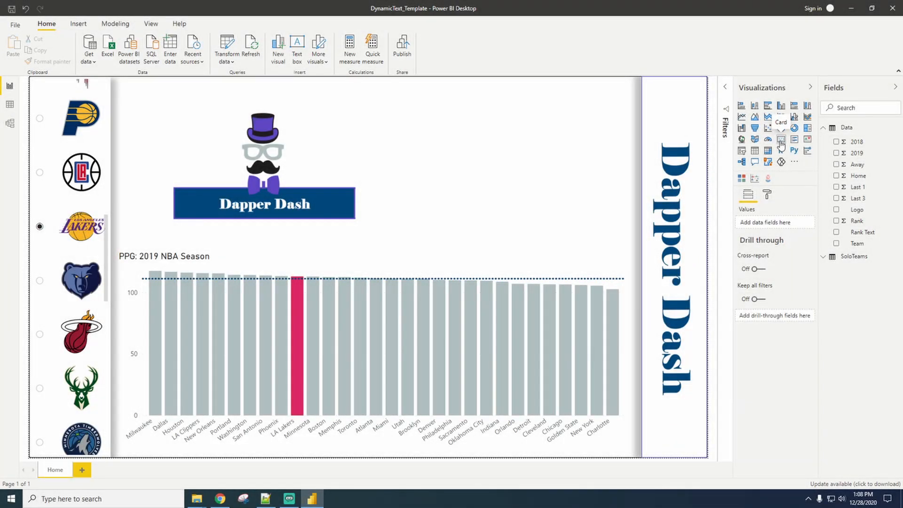
click(780, 143)
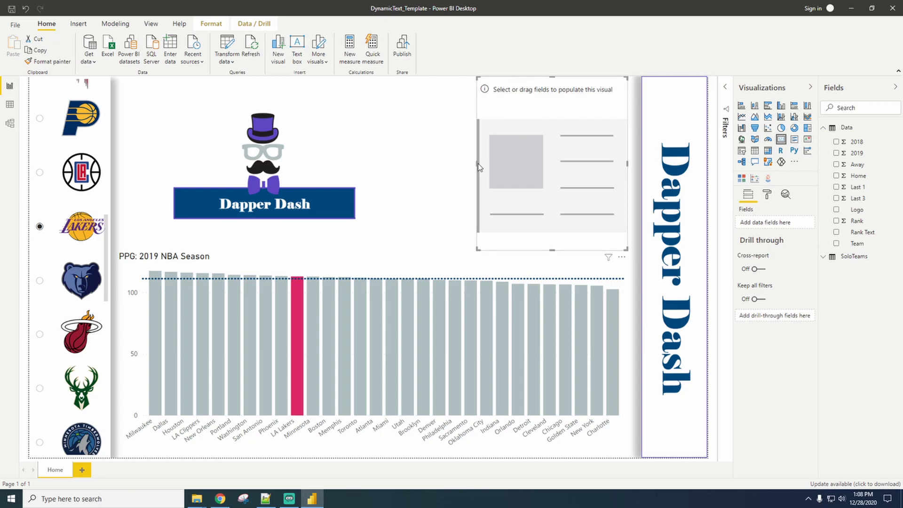
drag(478, 167, 373, 181)
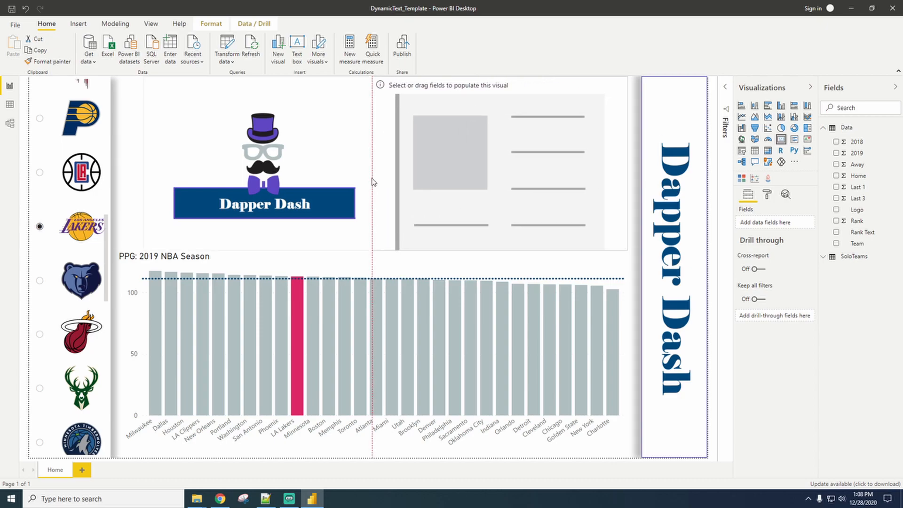
click(767, 194)
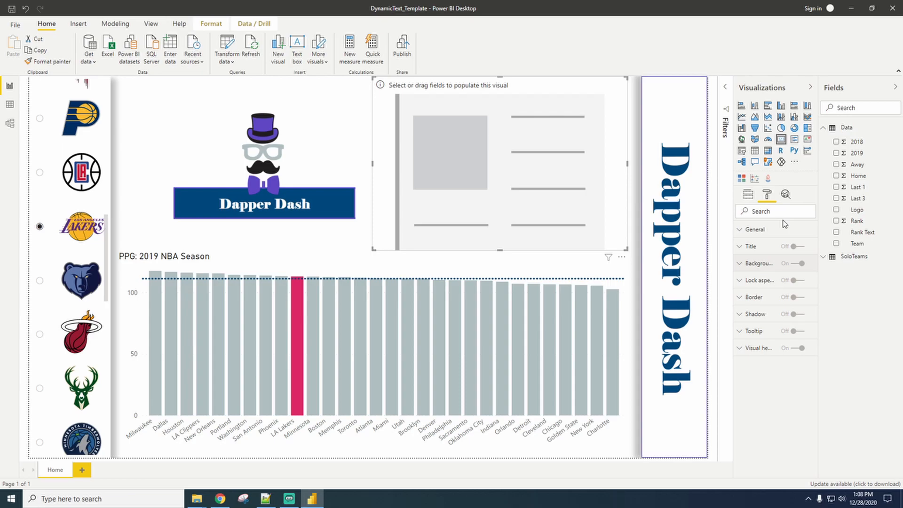
Step: Create a new measure named QuickStats in the Data table
right_click(845, 130)
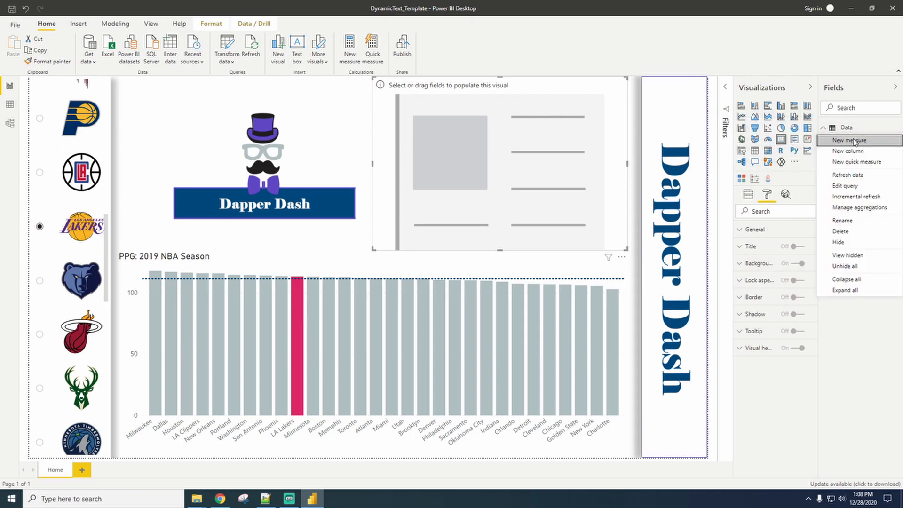
click(855, 140)
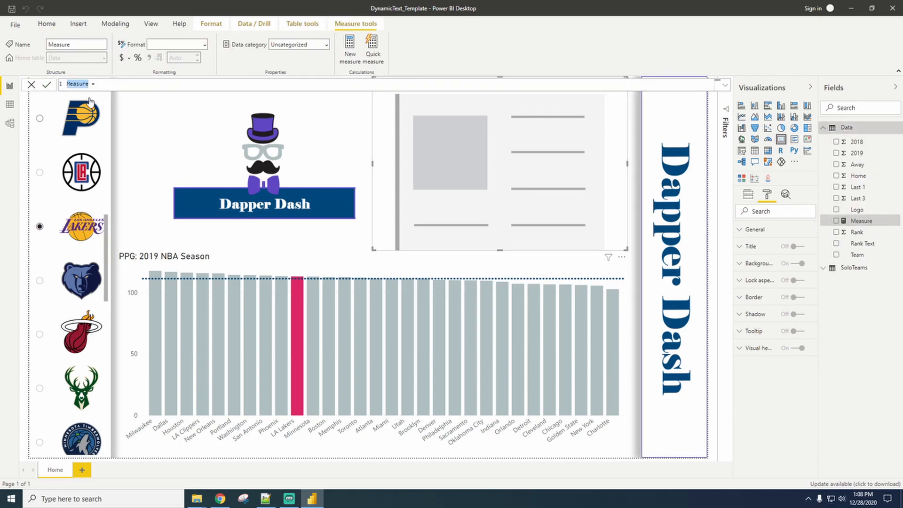
text(QuickState)
key(shift+Return)
Step: Declare a variable named finaltext in the measure and have the measure return finaltext
text(var )
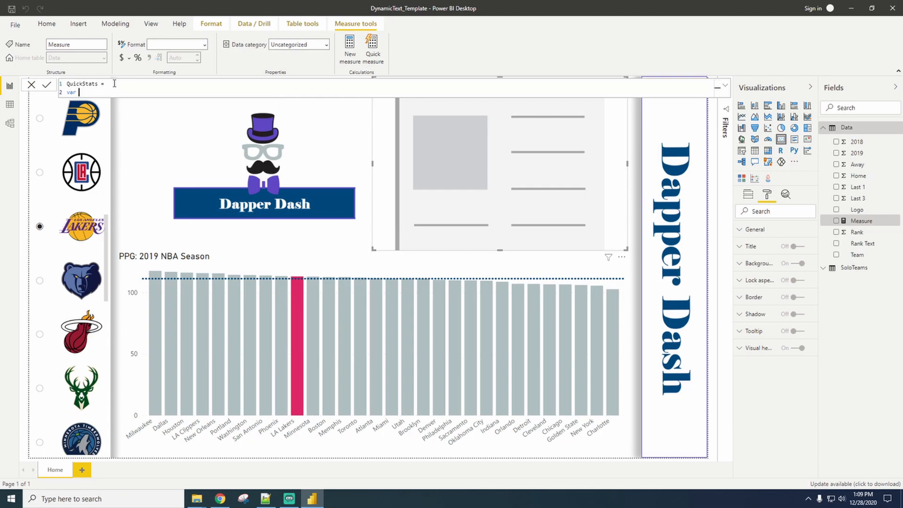
text(finaltext)
key(shift+Return)
text(return)
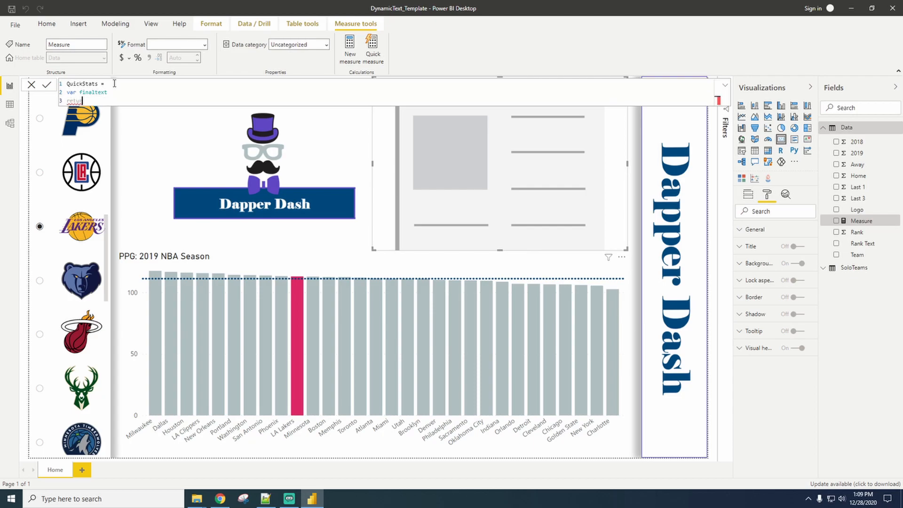
text( finaltext)
Step: Set the finaltext variable to "TEST", commit the measure, and show QuickStats in the empty card
click(111, 92)
text(= )
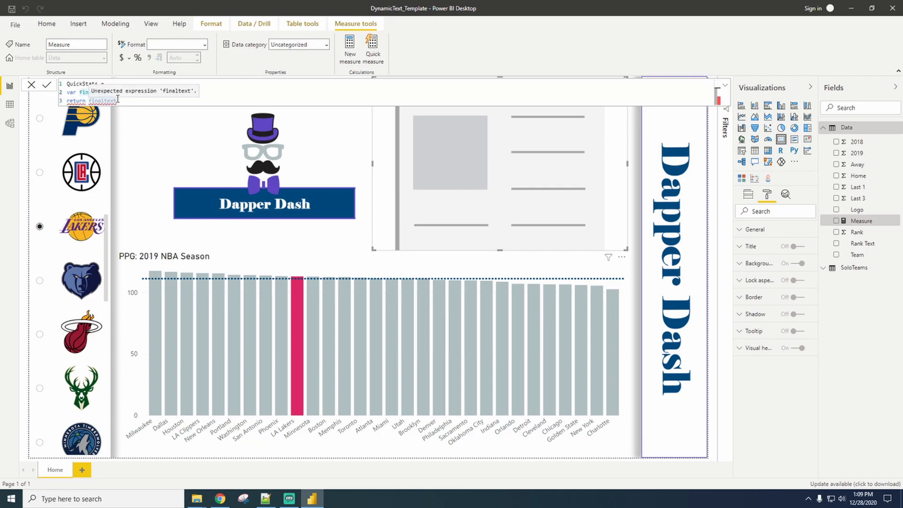
text(")
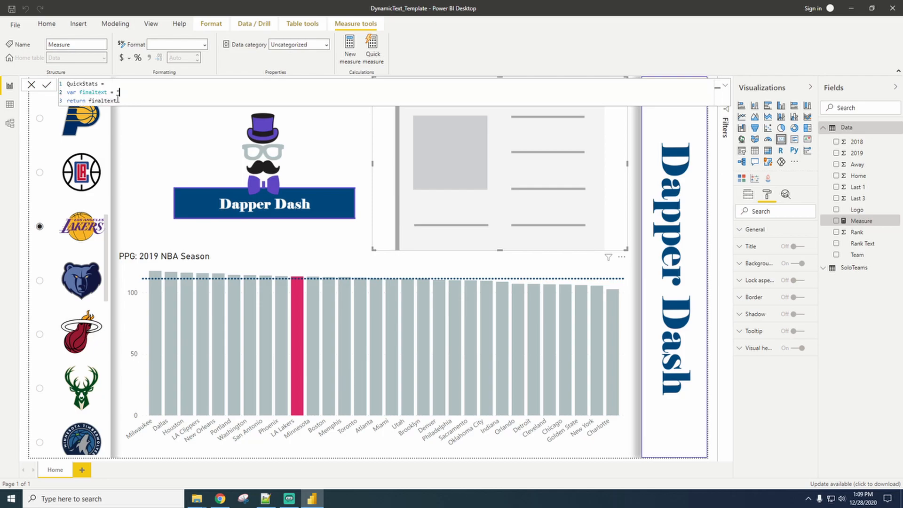
text(TEST")
key(Return)
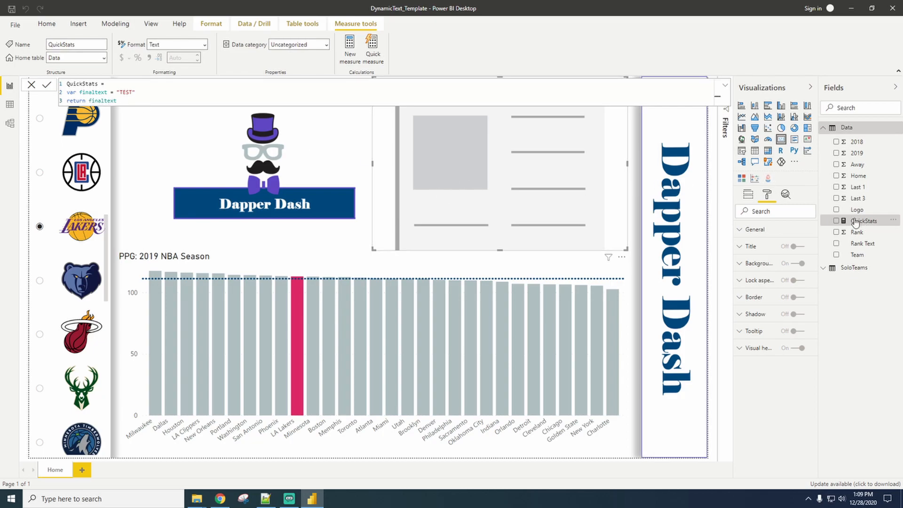
click(751, 194)
drag(869, 223, 776, 223)
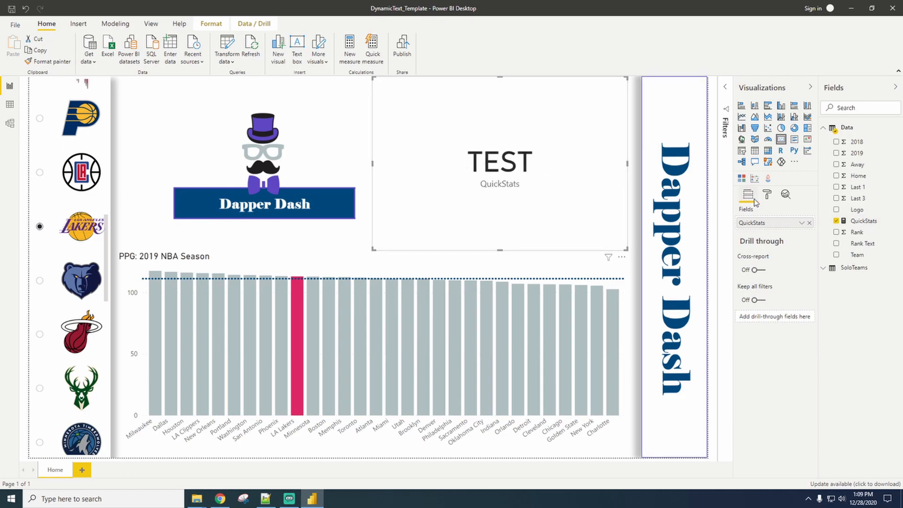
Step: Turn off the card's background and category label, and set its data label text size to 25 pt
click(767, 194)
click(801, 315)
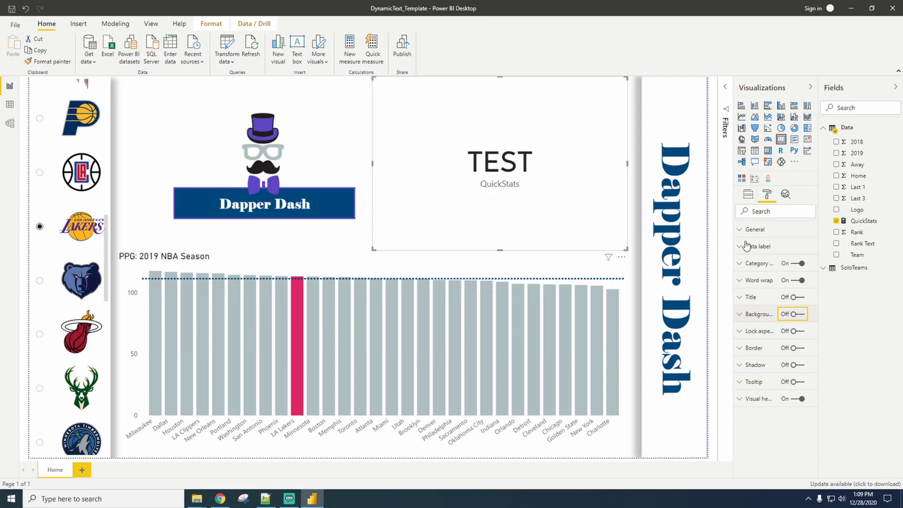
click(799, 263)
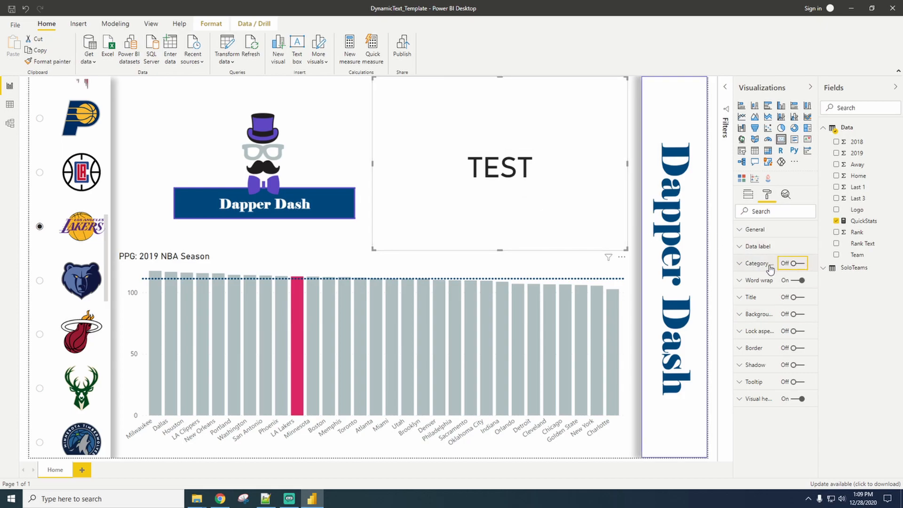
click(742, 247)
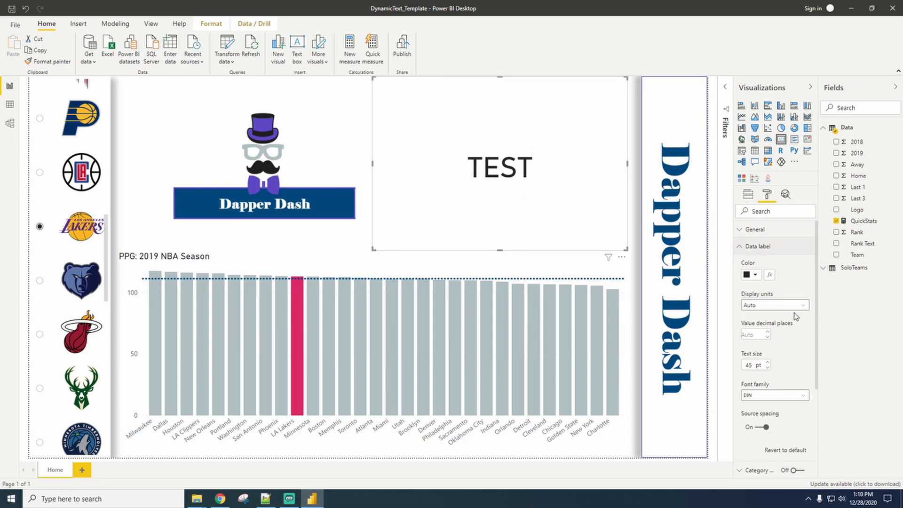
double_click(748, 365)
text(25)
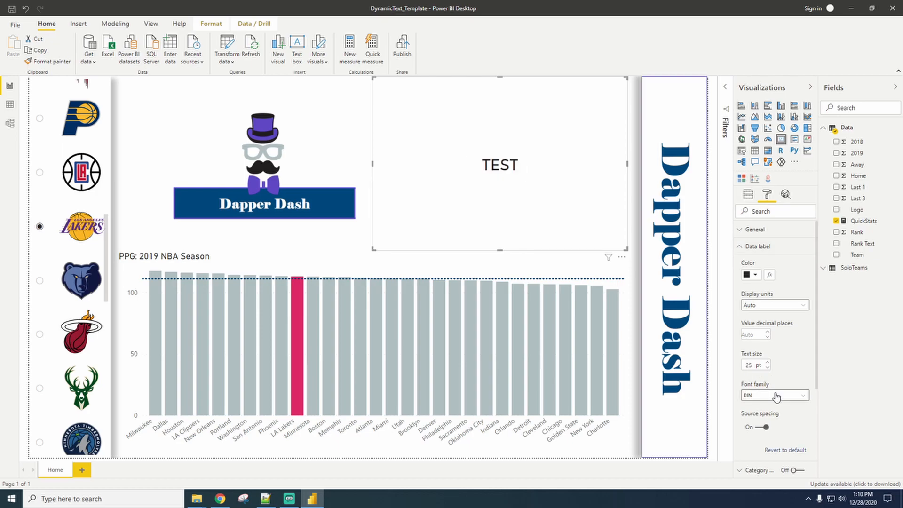
click(739, 247)
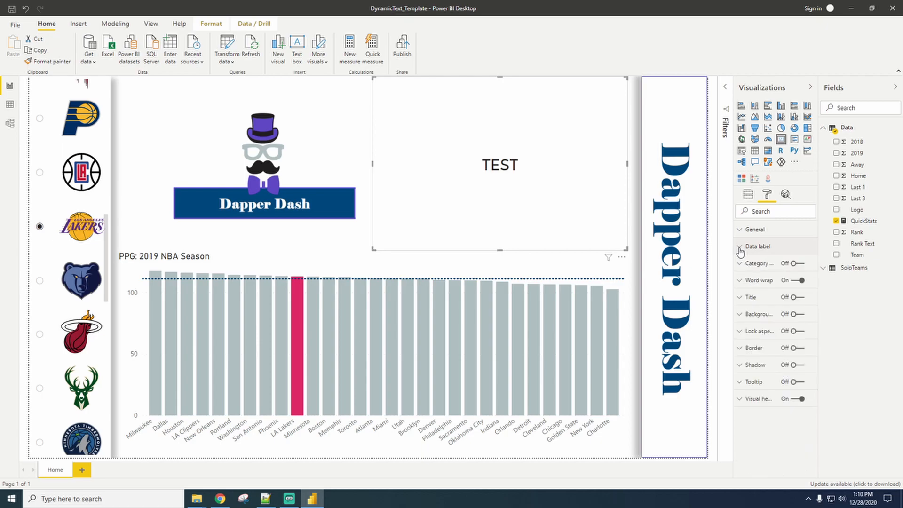
Step: Add a variable named team above finaltext in QuickStats, defined as SELECTEDVALUE(Data[Team],"ALL")
click(869, 222)
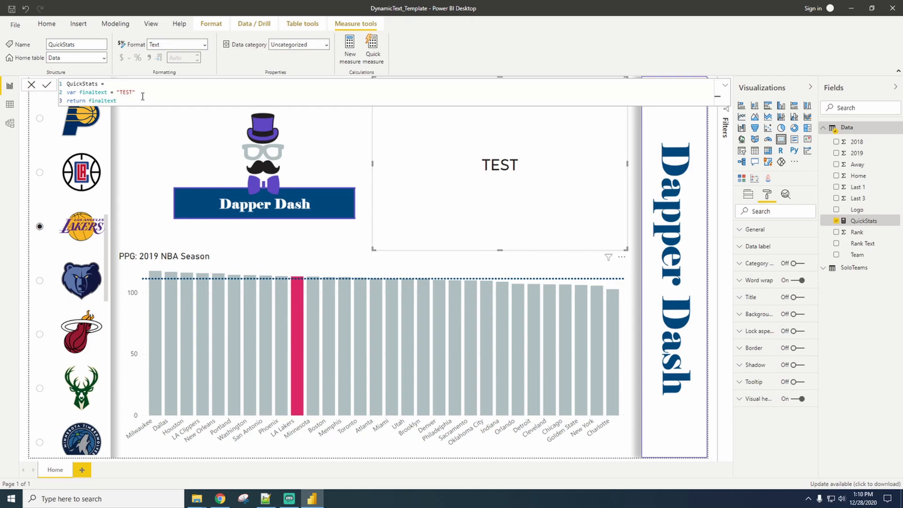
drag(143, 96, 110, 93)
click(118, 100)
click(119, 87)
key(Return)
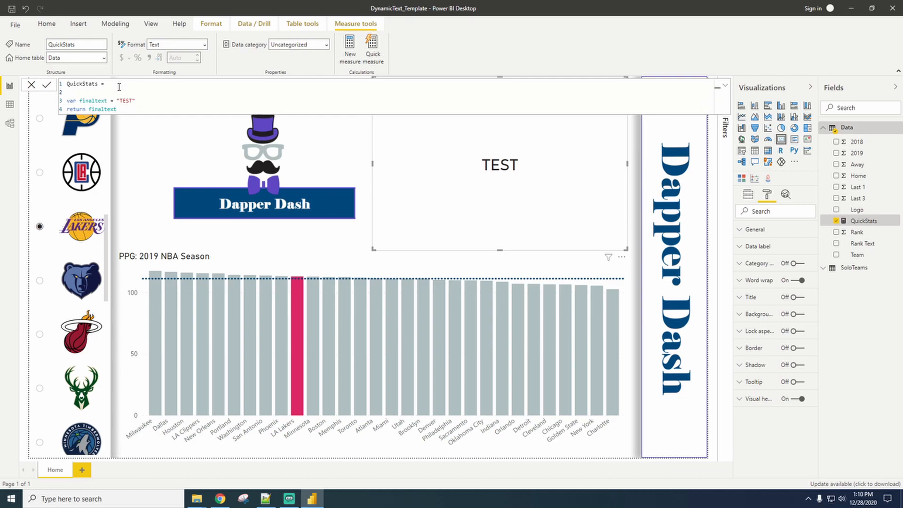
key(Return)
text(var)
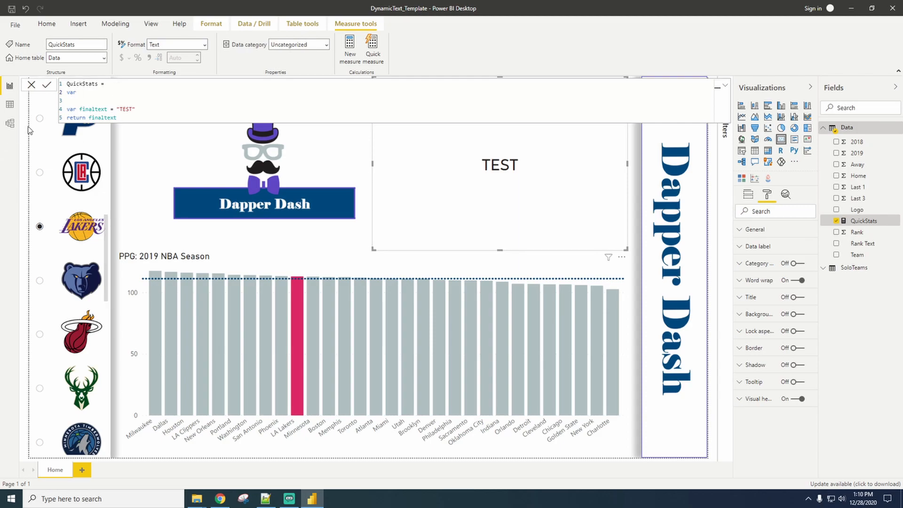
text(team)
text(Selec)
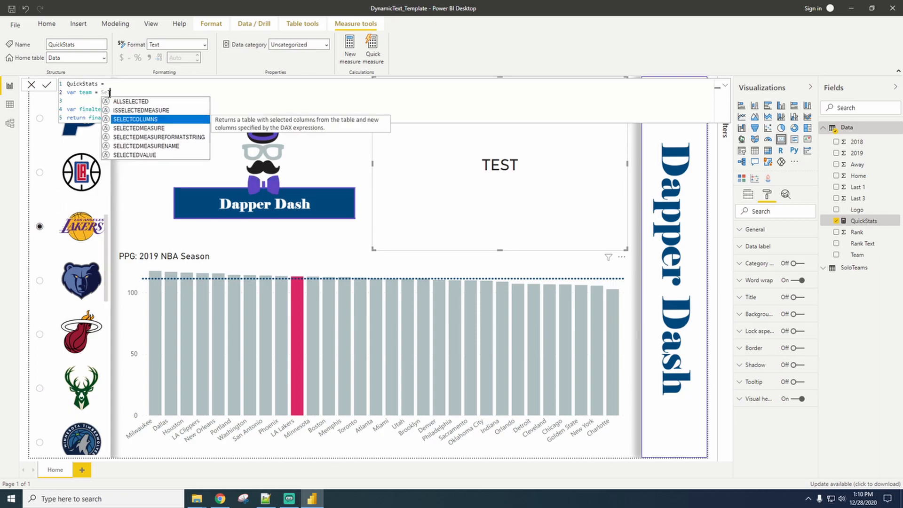
key(Down)
key(Down)
key(Down)
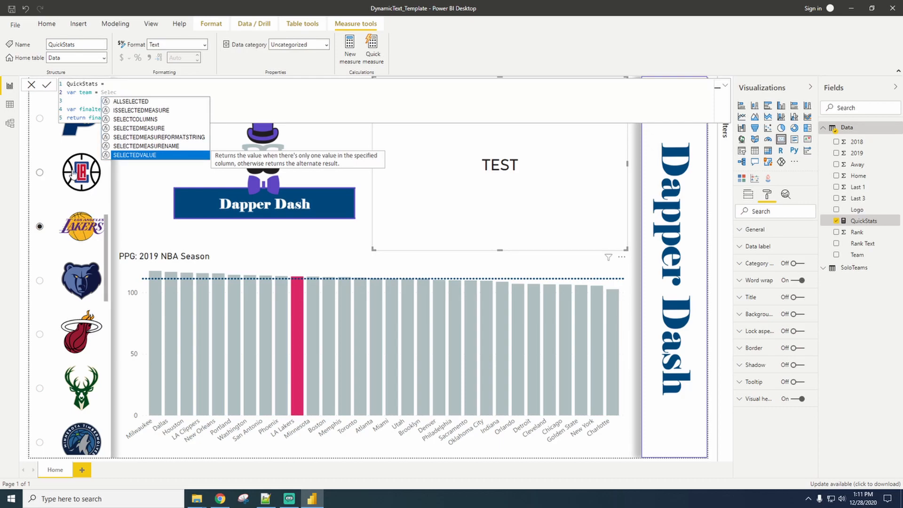
key(Tab)
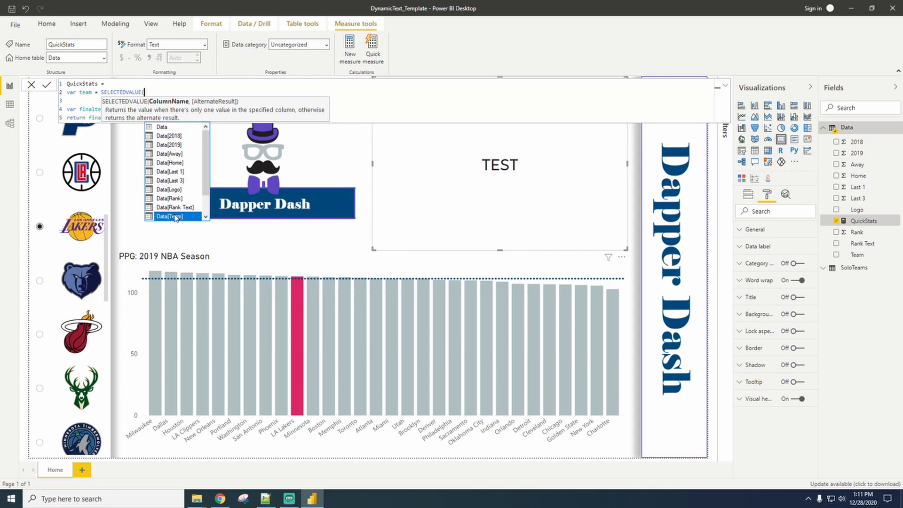
double_click(175, 216)
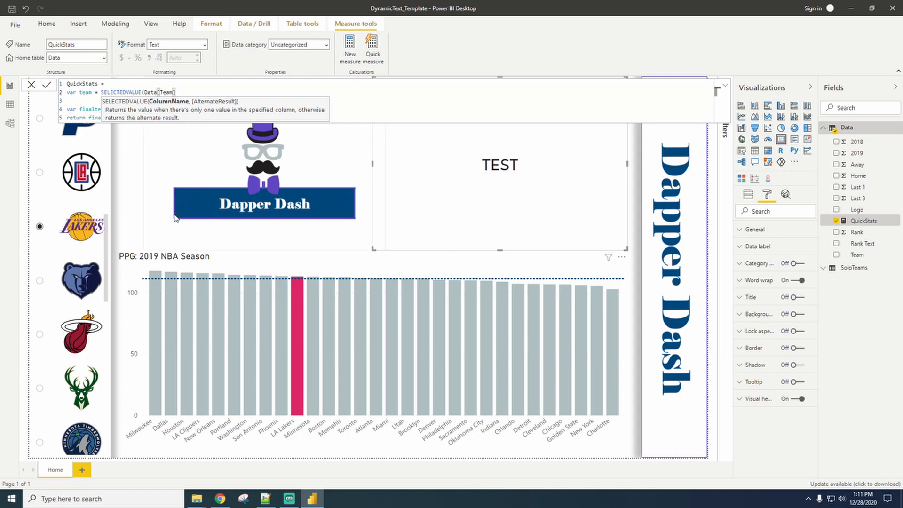
text(,")
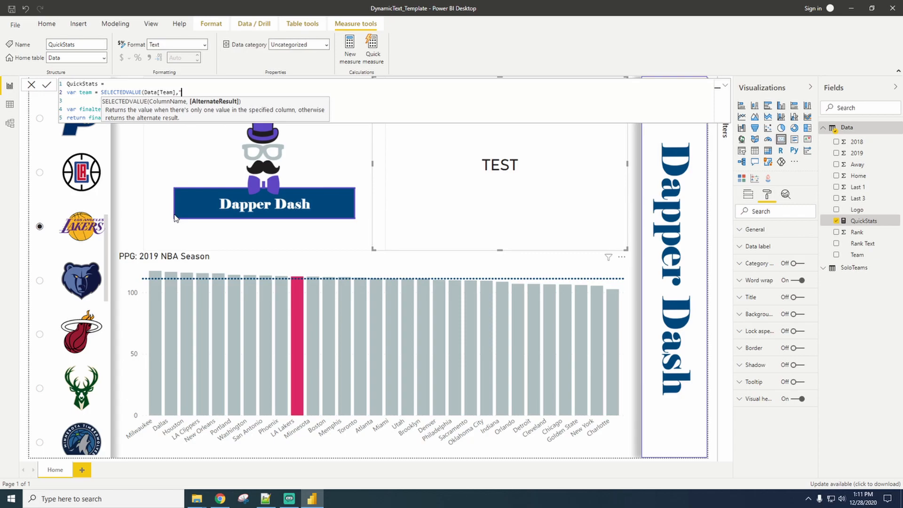
text(ALL"))
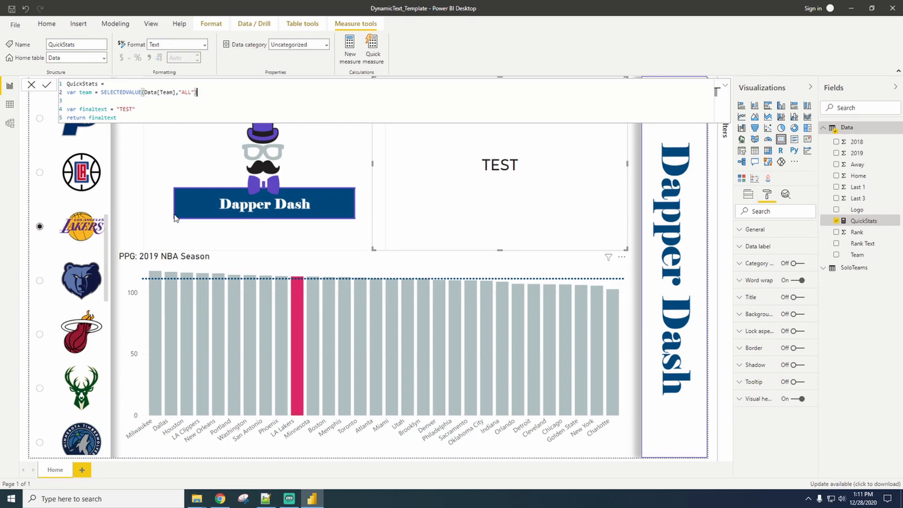
Step: Replace the "TEST" value of finaltext with the team variable and commit the measure
drag(136, 108, 118, 109)
text(team)
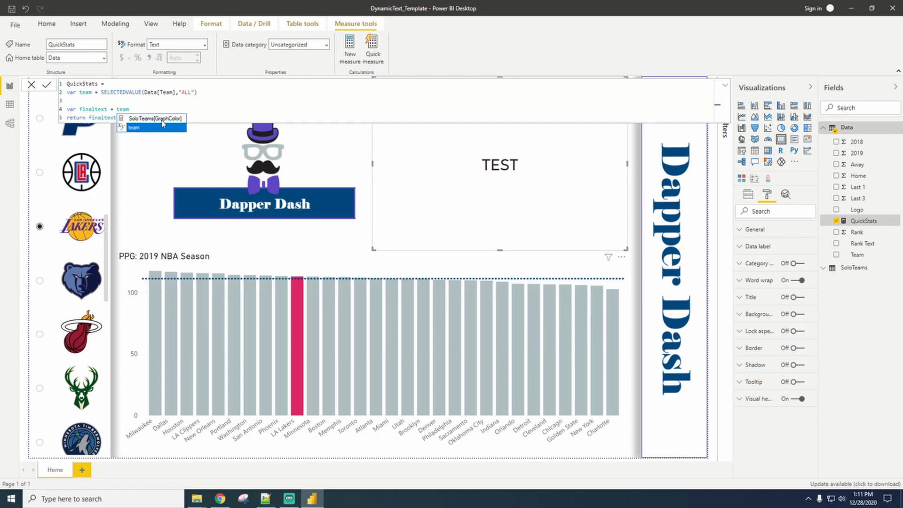
click(223, 103)
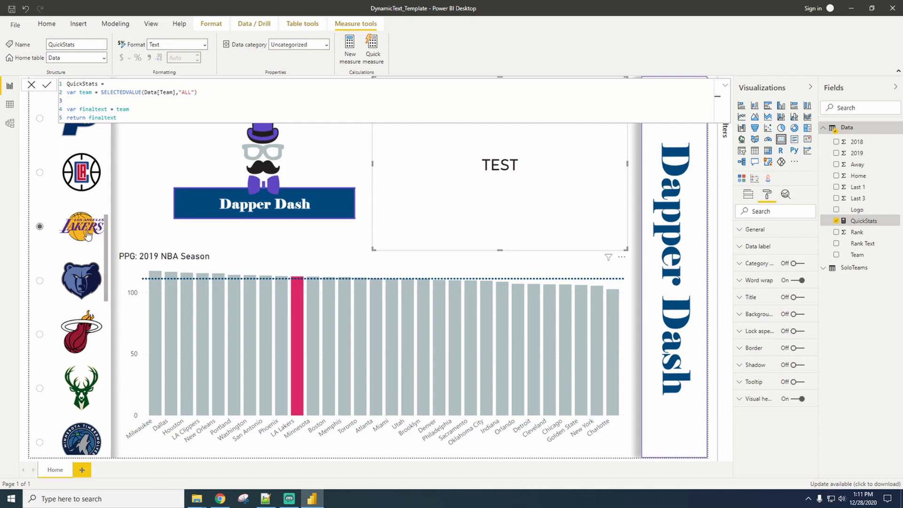
key(Return)
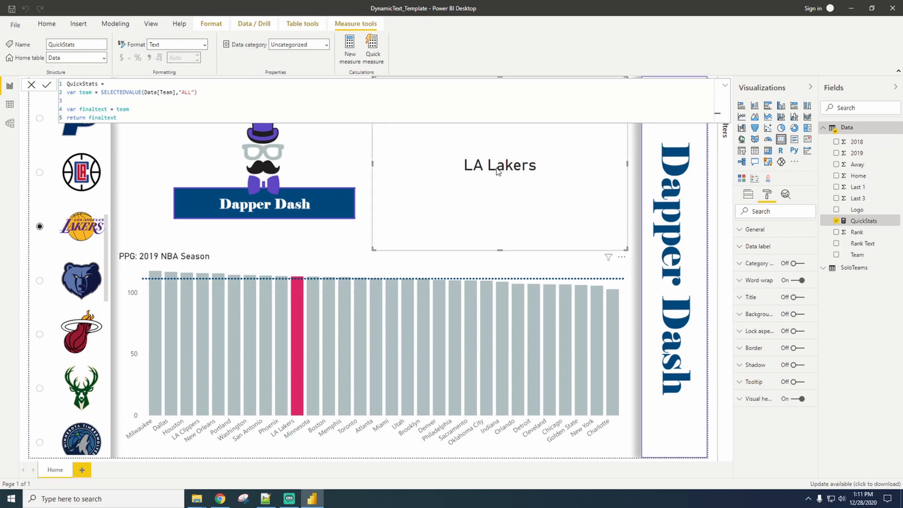
Step: Select Memphis, the LA Clippers and Indiana in the logo slicer to check the card's team name
click(59, 281)
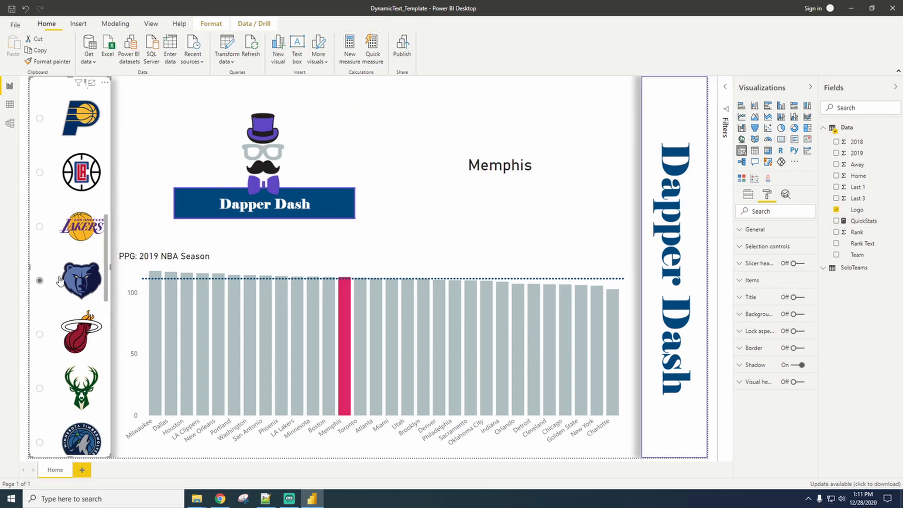
click(73, 178)
click(76, 117)
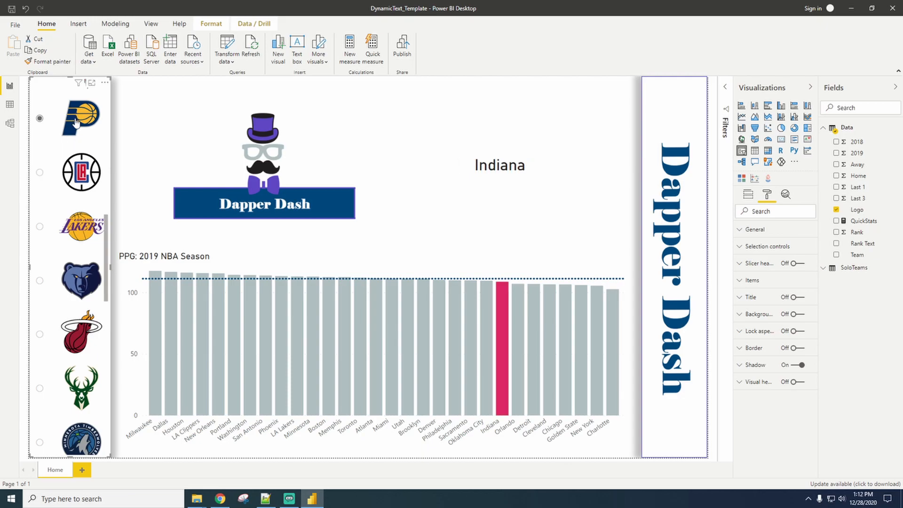
Step: Examine the columns of the Data table in the table view, and return to the report page
click(8, 105)
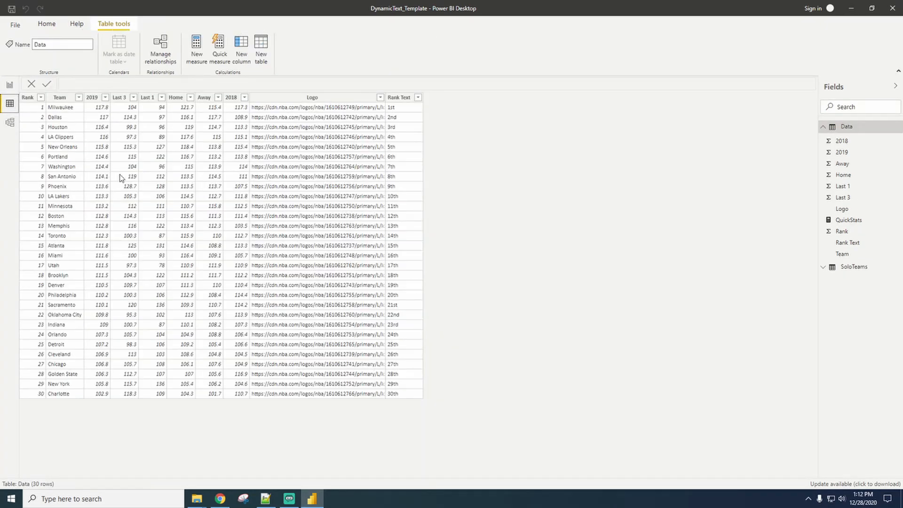
click(856, 131)
click(9, 89)
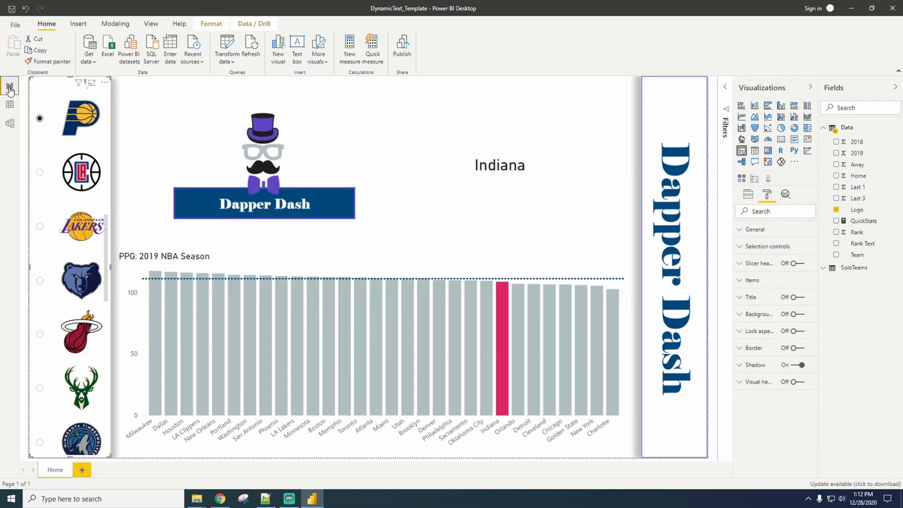
Step: Add a variable named team_rank below team in QuickStats, defined as SELECTEDVALUE(Data[Rank Text],"ERROR")
click(876, 223)
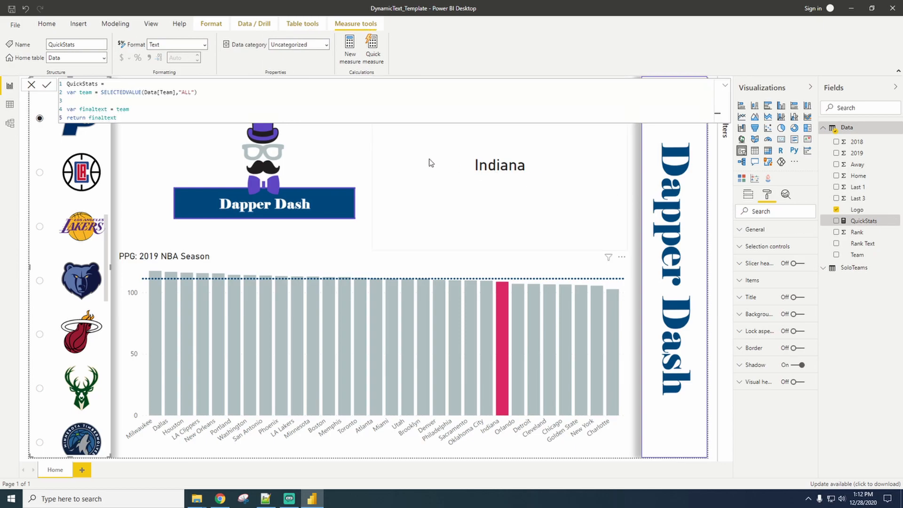
click(208, 93)
key(Return)
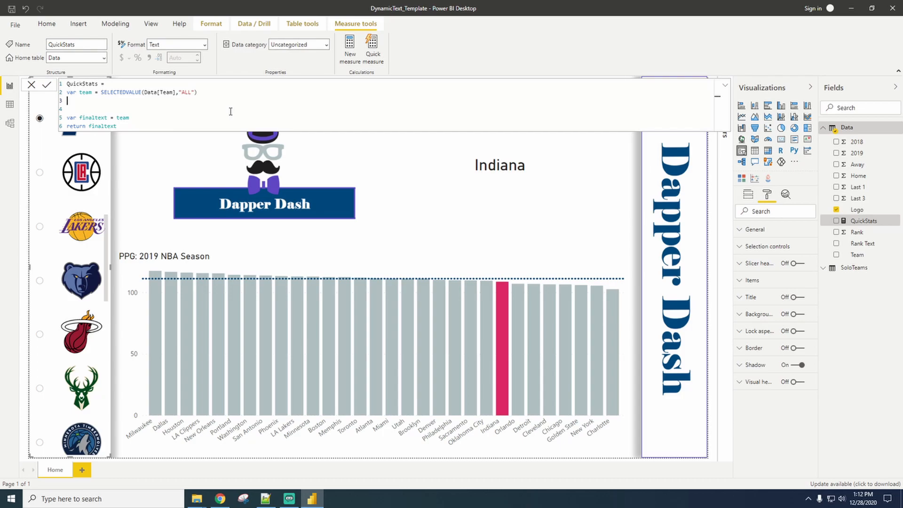
text(var team_rank = Sel)
key(Down)
key(Down)
key(Down)
key(Down)
key(Down)
key(Down)
key(Tab)
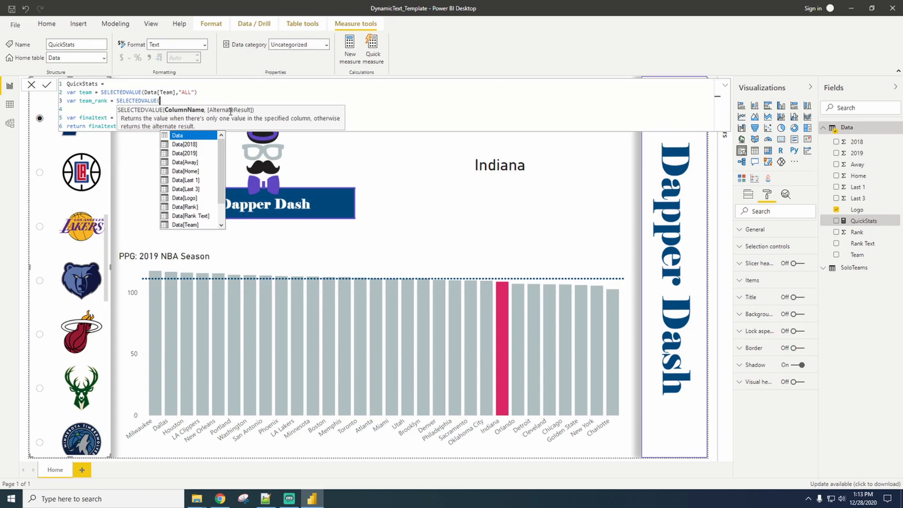
key(Down)
key(Down)
key(Down)
key(Down)
key(Down)
key(Down)
key(Down)
key(Down)
key(Down)
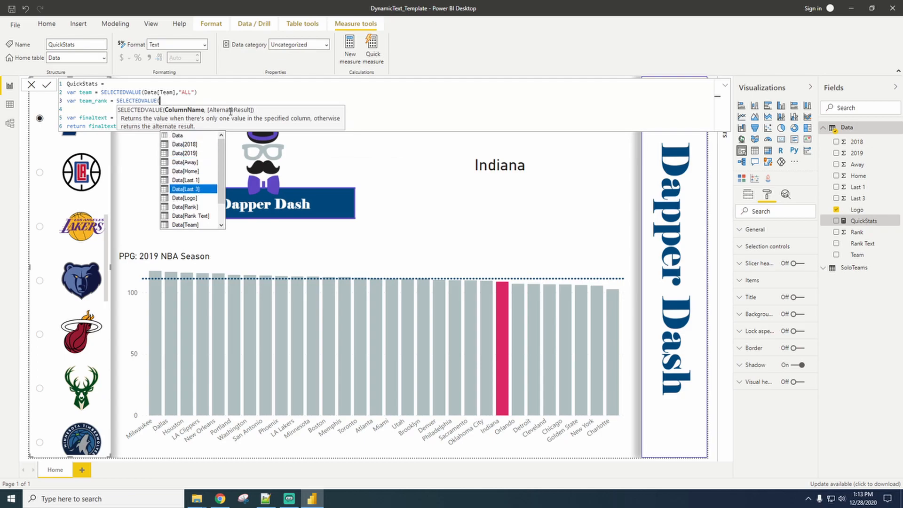
key(Tab)
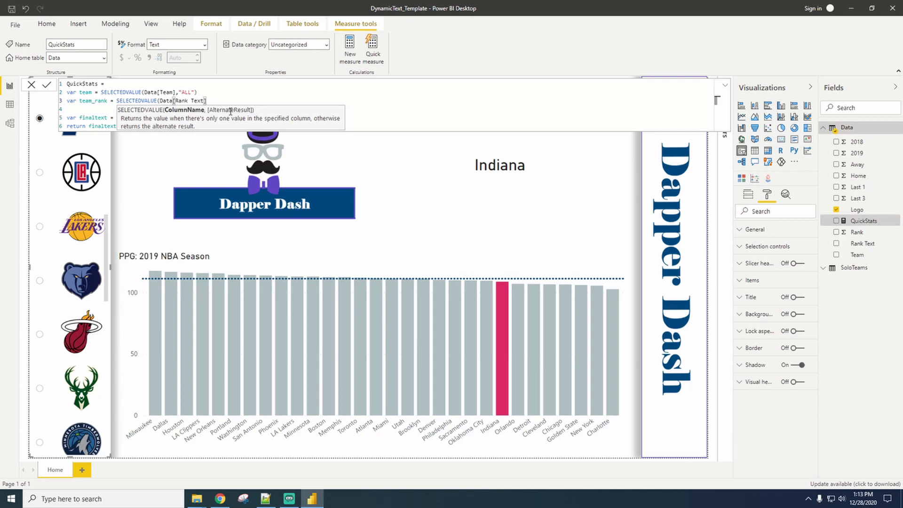
text(,"ERROR")
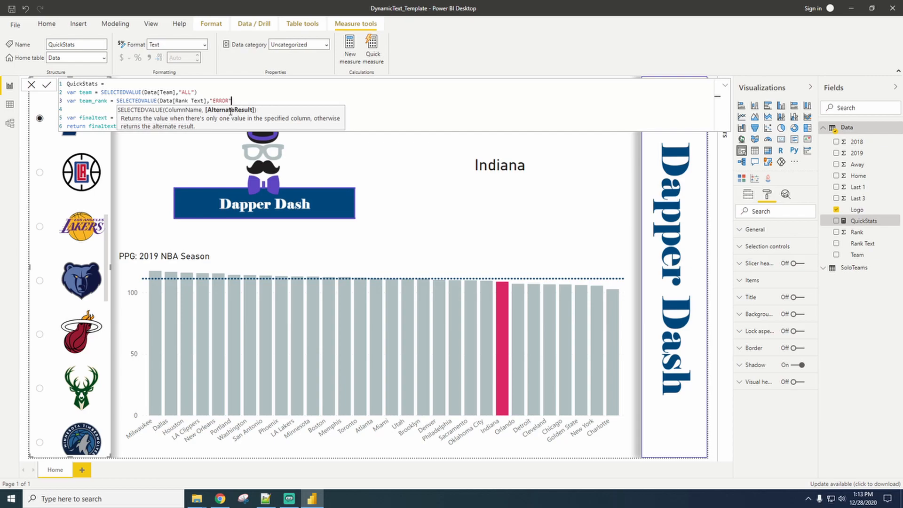
text())
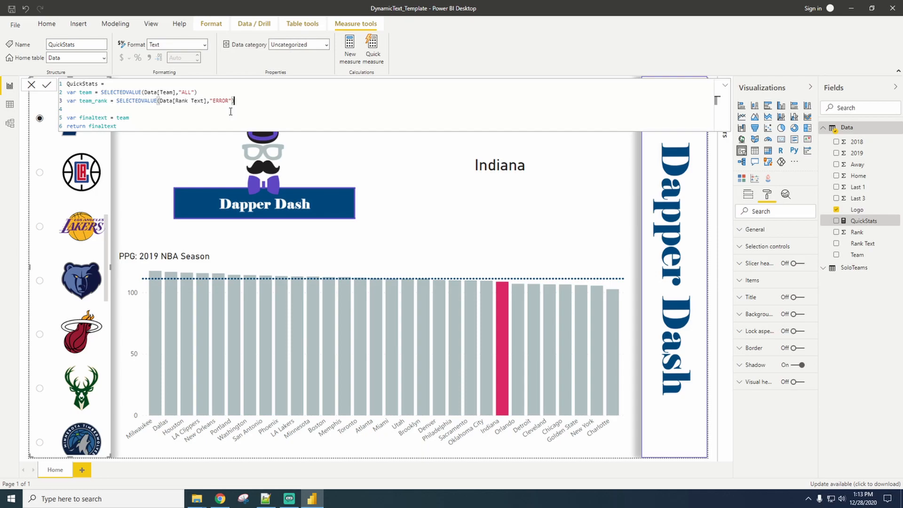
Step: Extend finaltext to team & " " & team_rank and commit the measure
click(143, 118)
text(& " " & team)
key(Down)
key(Tab)
key(Return)
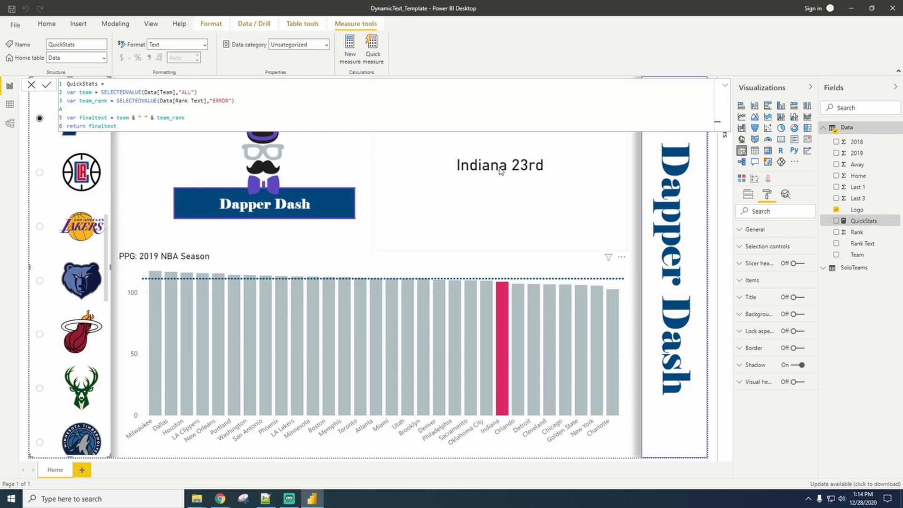
Step: Select the LA Lakers and Milwaukee in the logo slicer to check the card's team and rank text
click(70, 235)
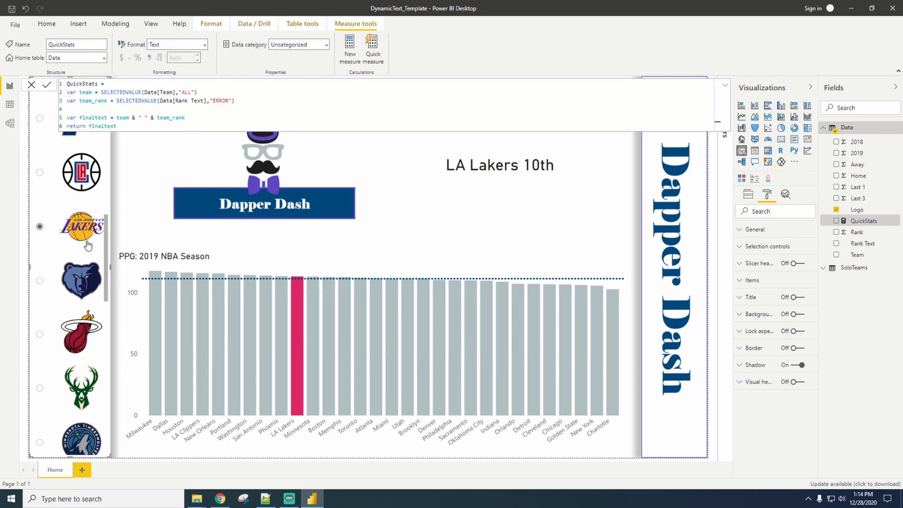
click(81, 384)
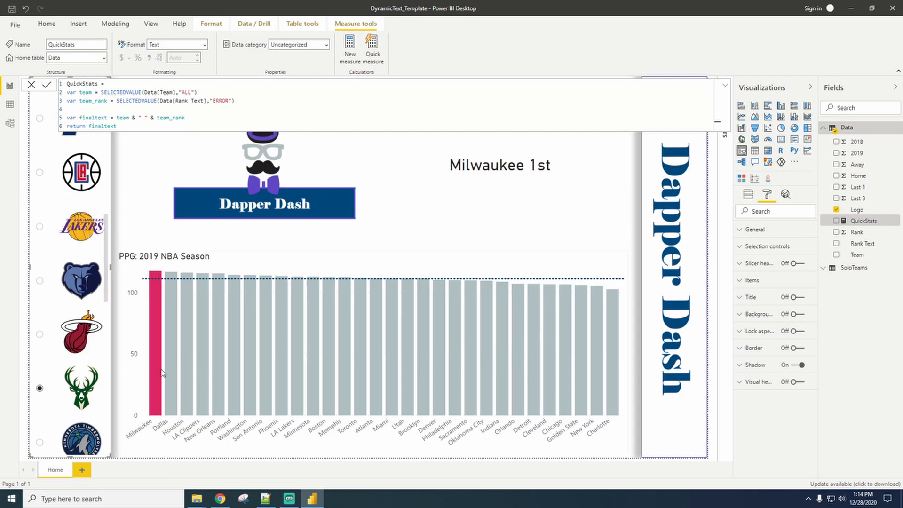
Step: Select Minnesota in the logo slicer to check the card's team and rank text against the chart
click(87, 440)
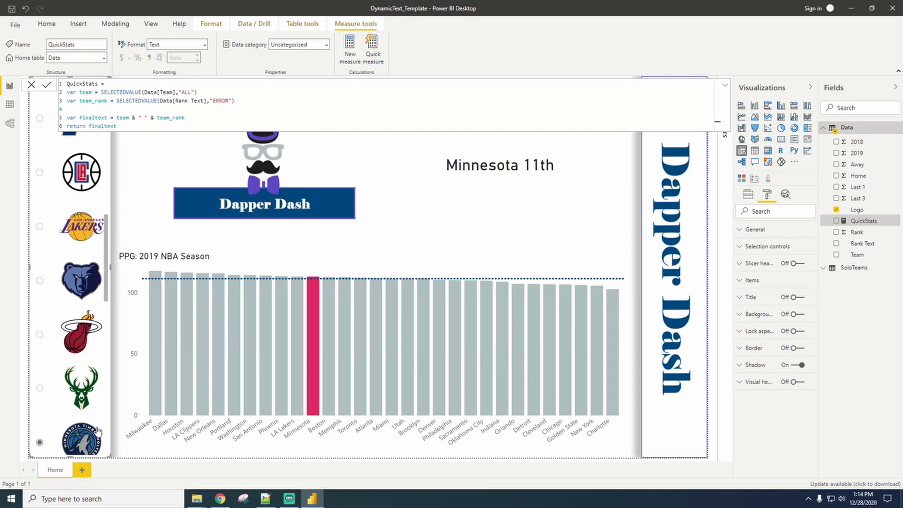
mouse_move(312, 295)
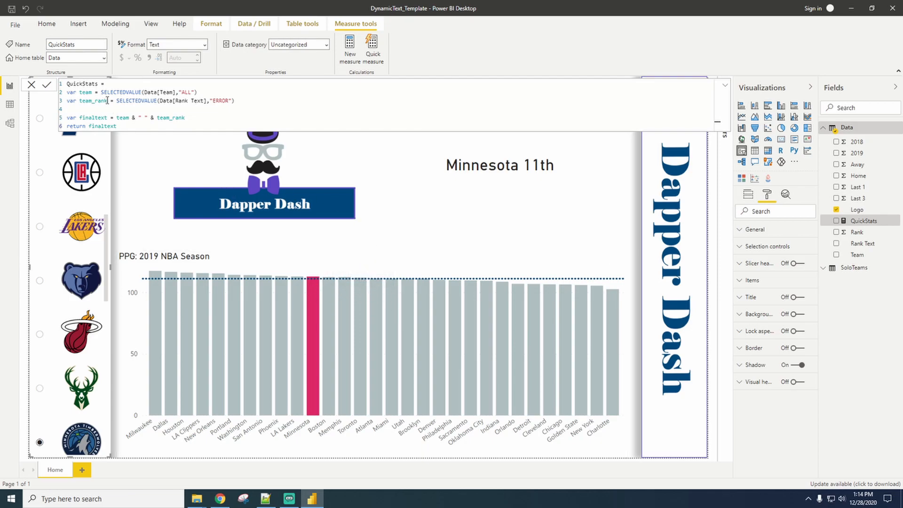
Step: Add a variable named ppg below team_rank in QuickStats, defined as SELECTEDVALUE(Data[2019],0)
click(245, 100)
key(shift+Return)
key(shift+Return)
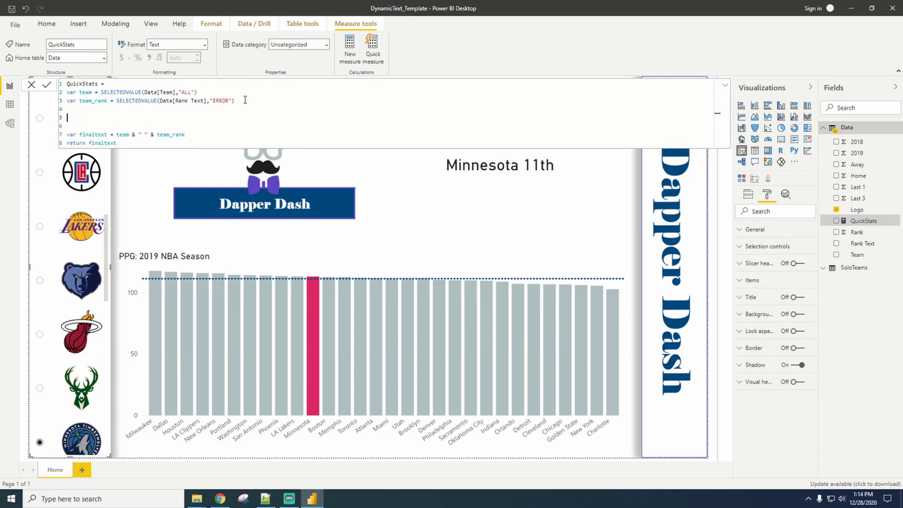
text(var ppg = S)
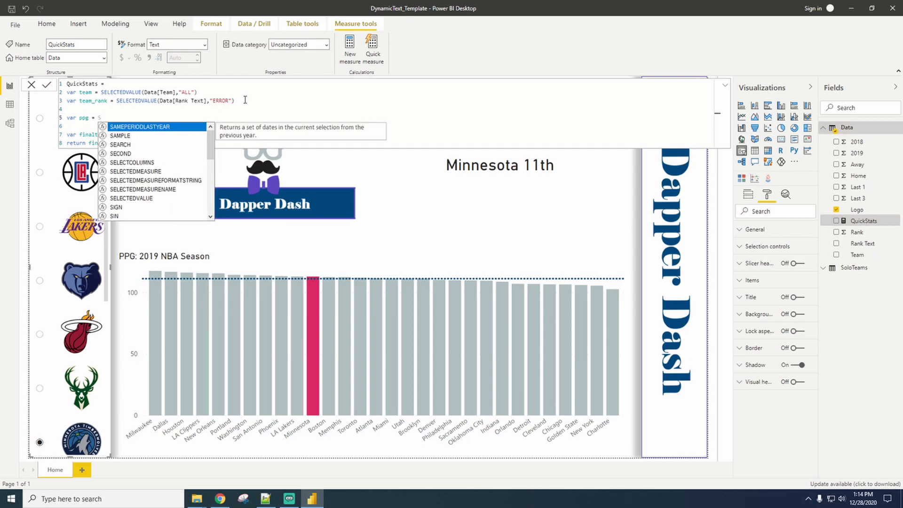
text(le)
key(BackSpace)
key(BackSpace)
key(BackSpace)
text(Sele)
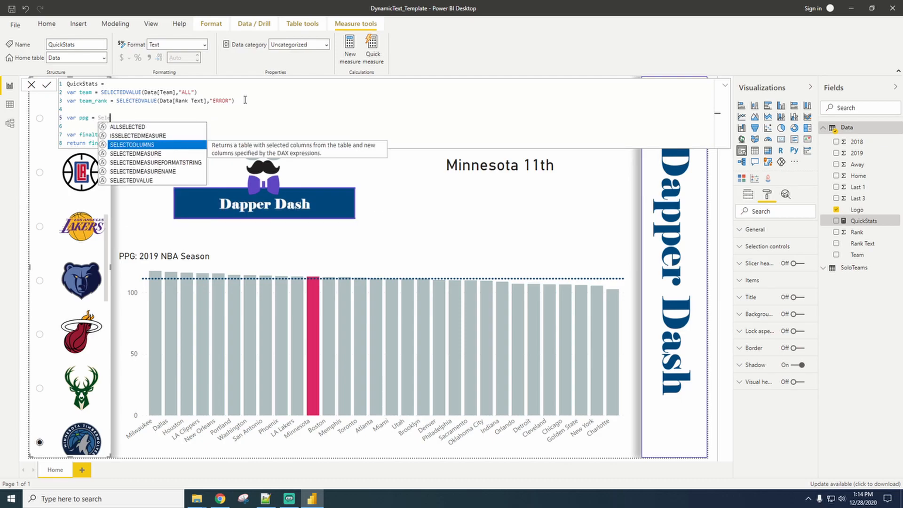
key(Down)
key(Down)
key(Down)
key(Down)
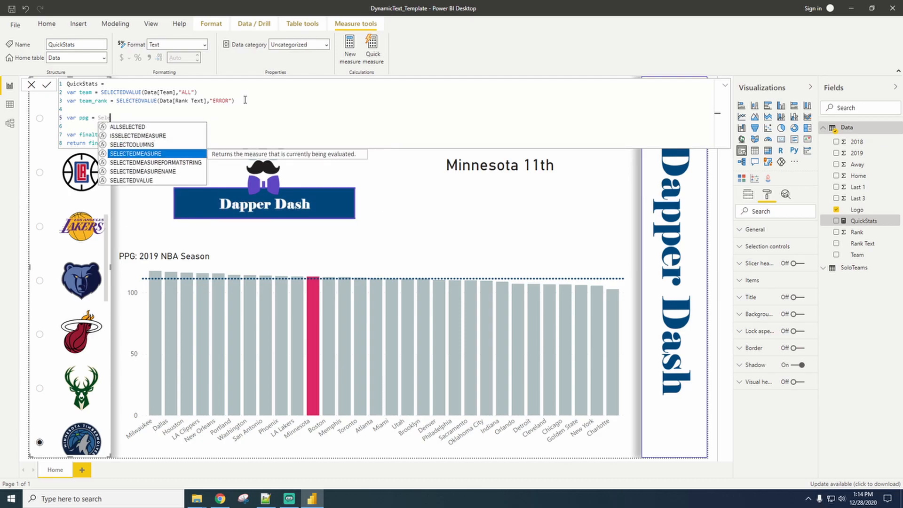
key(Tab)
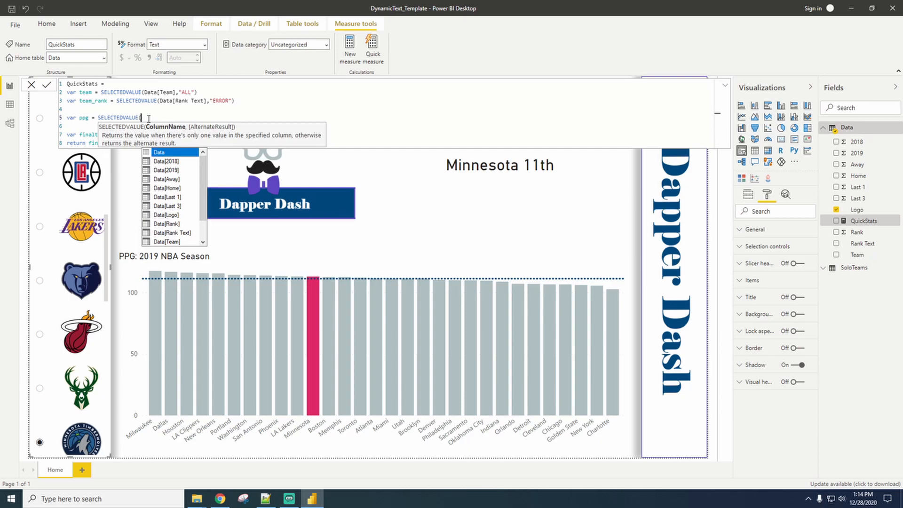
double_click(175, 170)
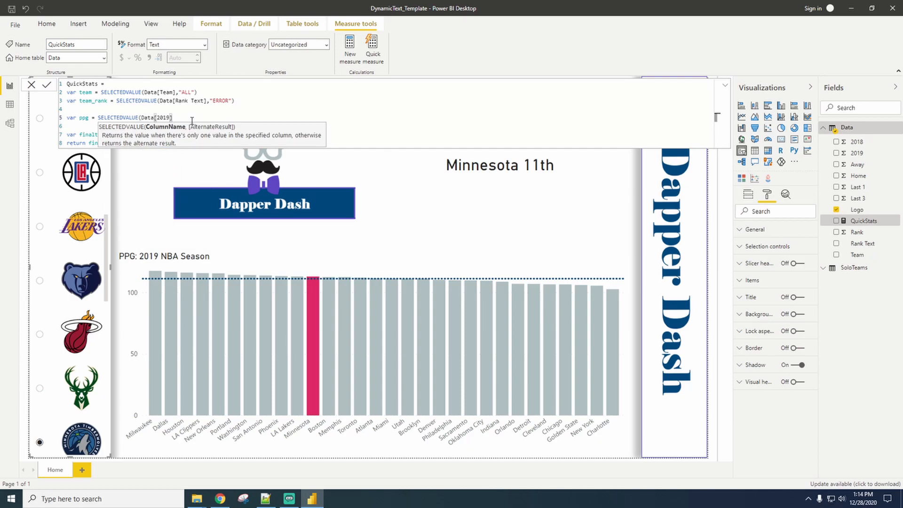
text(,0))
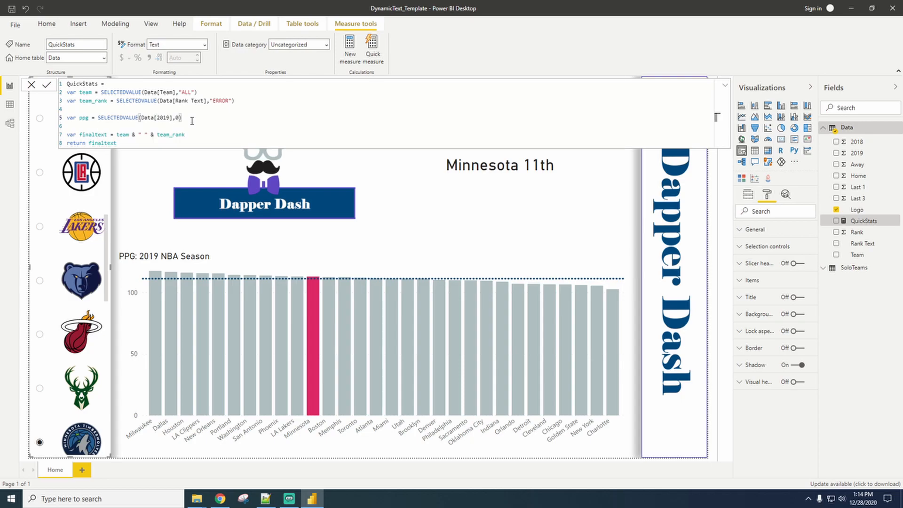
Step: Add a variable named nba_ppg below ppg, defined as CALCULATE(AVERAGE(Data[2019]),All())
key(shift+Return)
text(var)
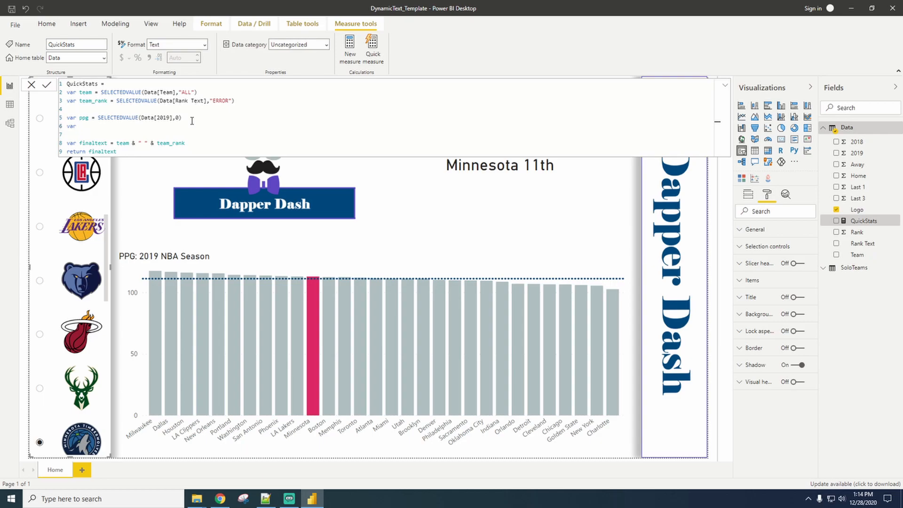
text( nba_ppg)
text(=)
text(Cal)
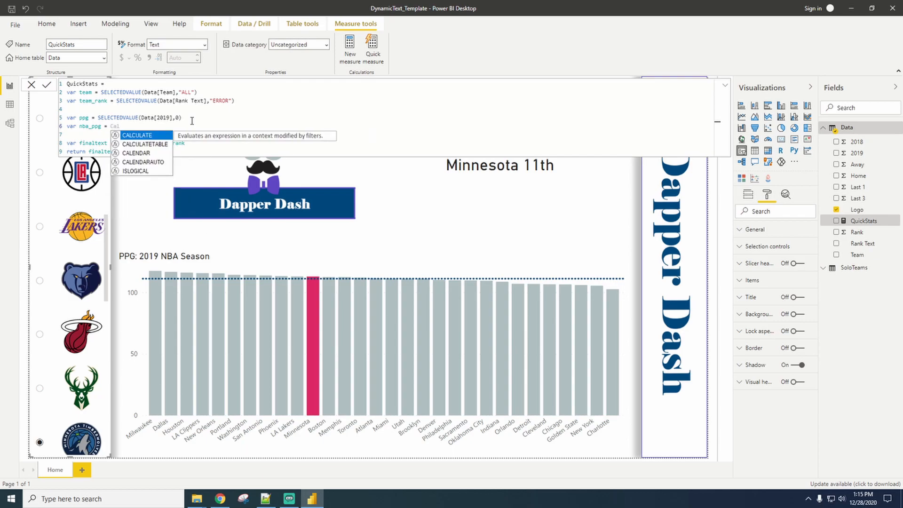
key(Tab)
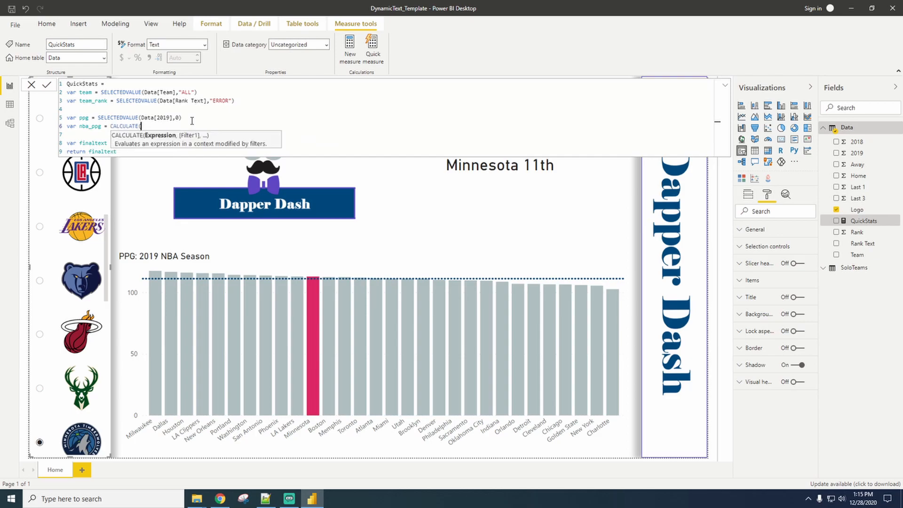
text(Aver)
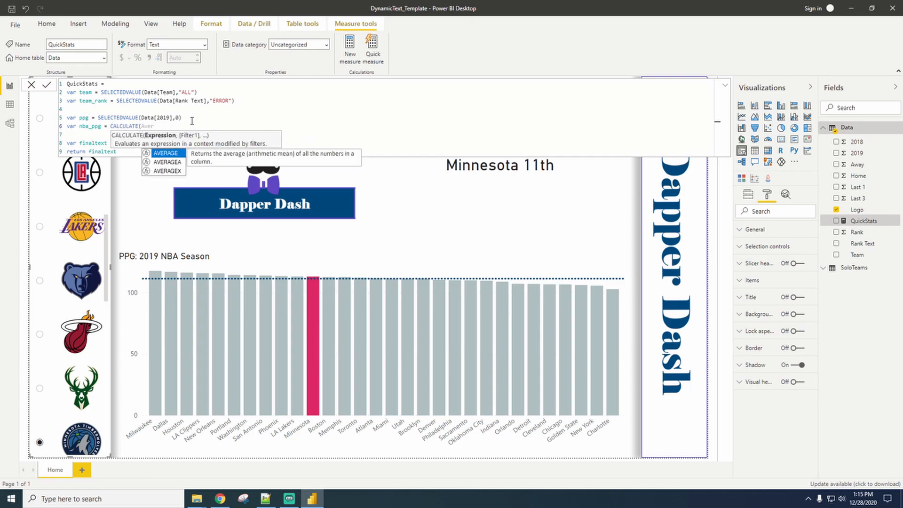
key(Tab)
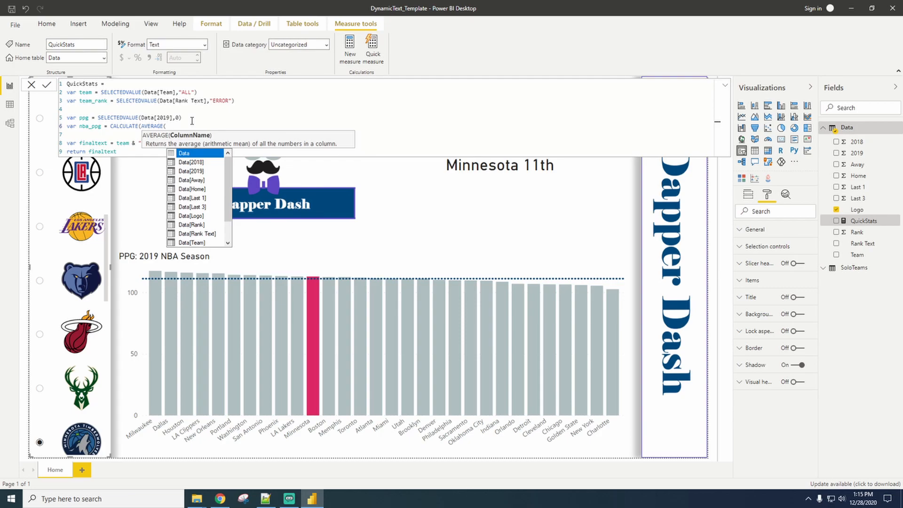
text(Data)
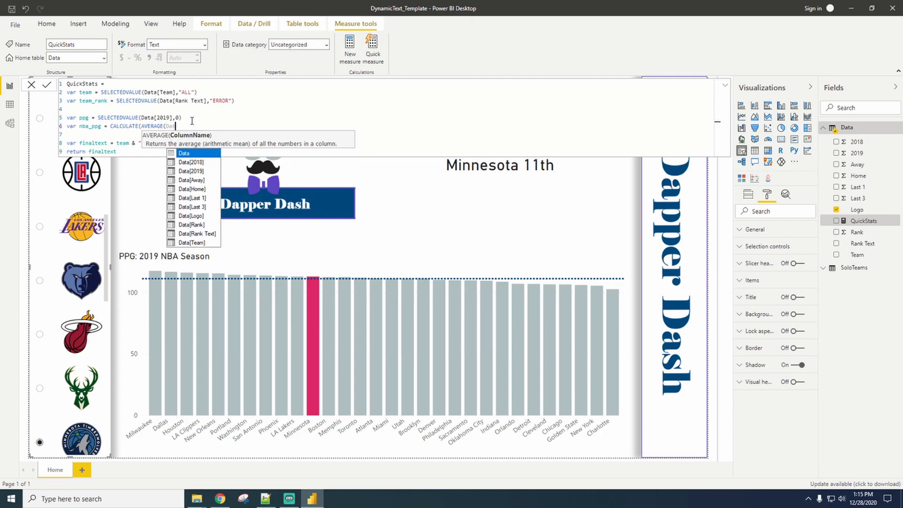
key(Down)
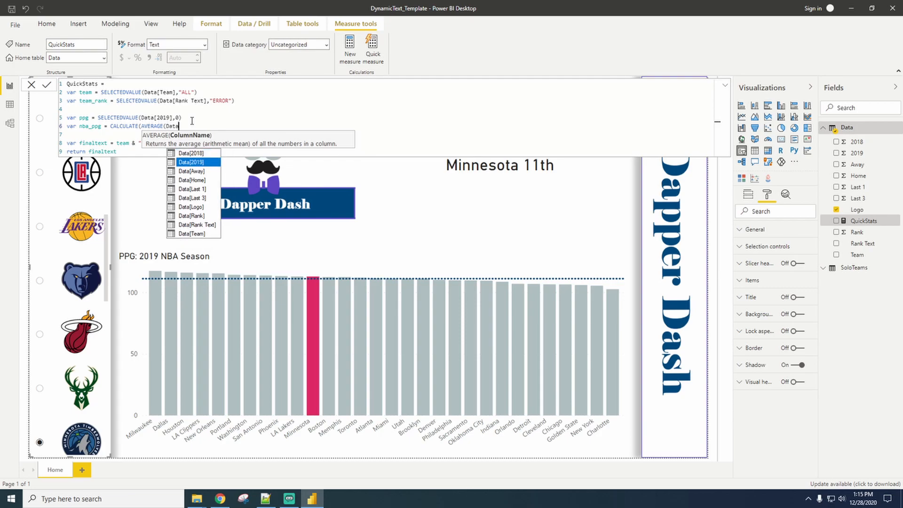
key(Tab)
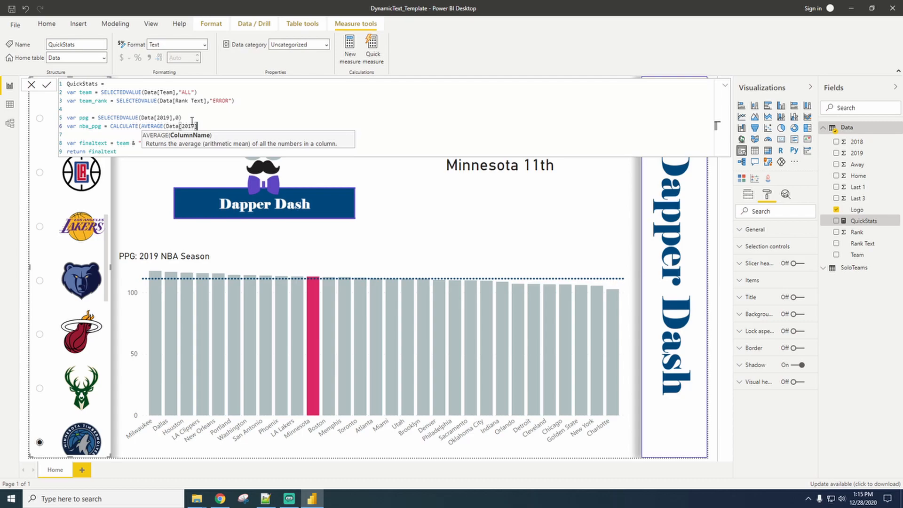
text(),)
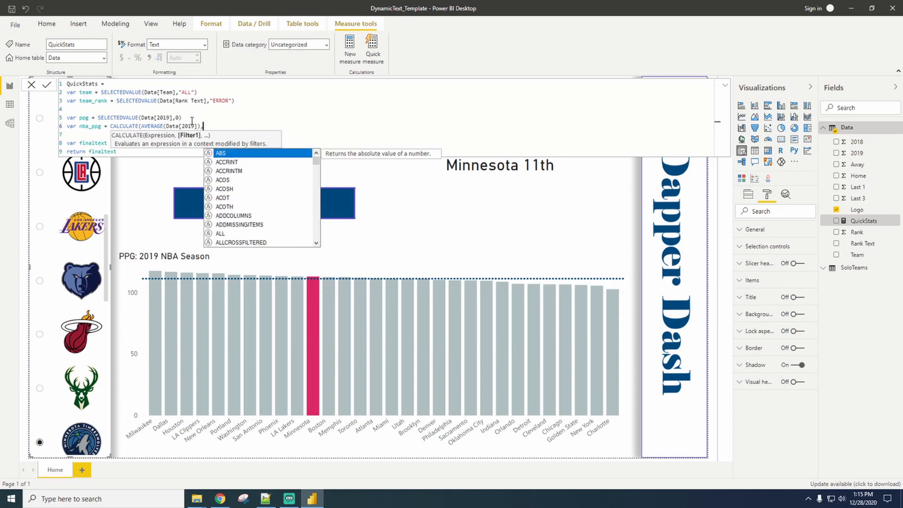
text(All)
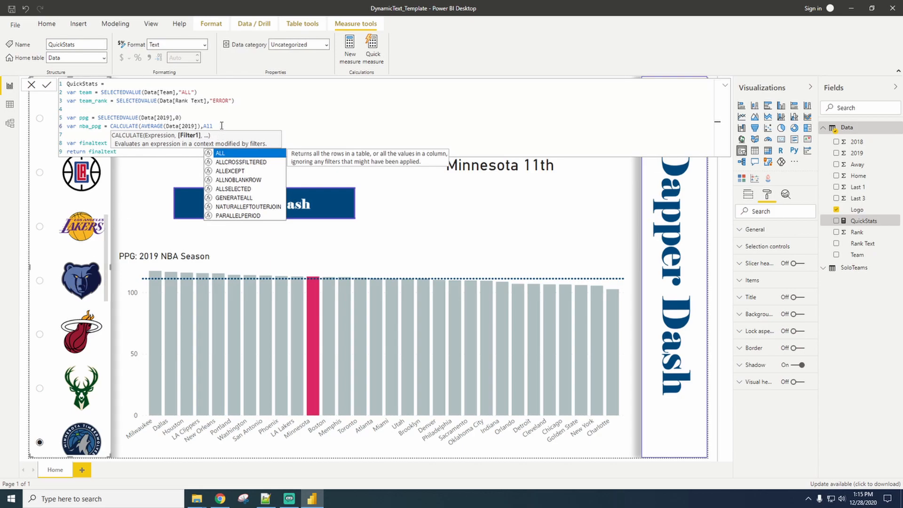
key(Escape)
text(()
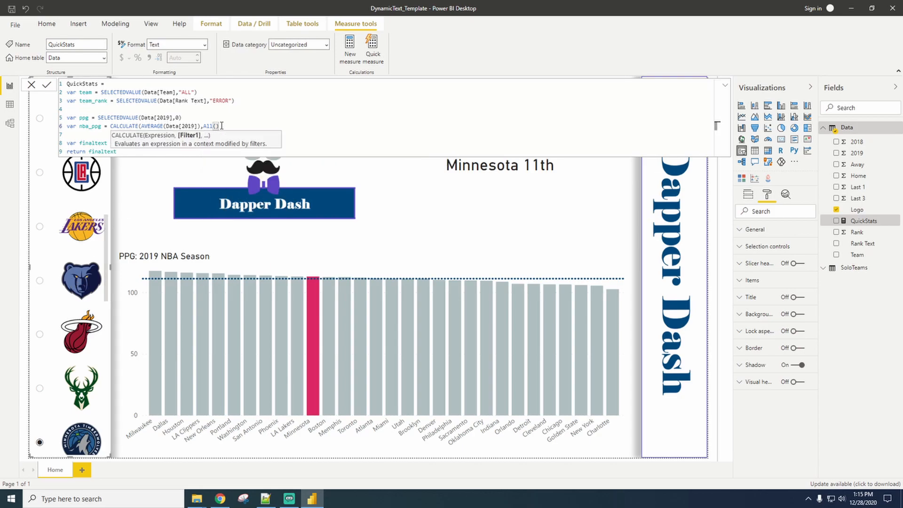
text()))
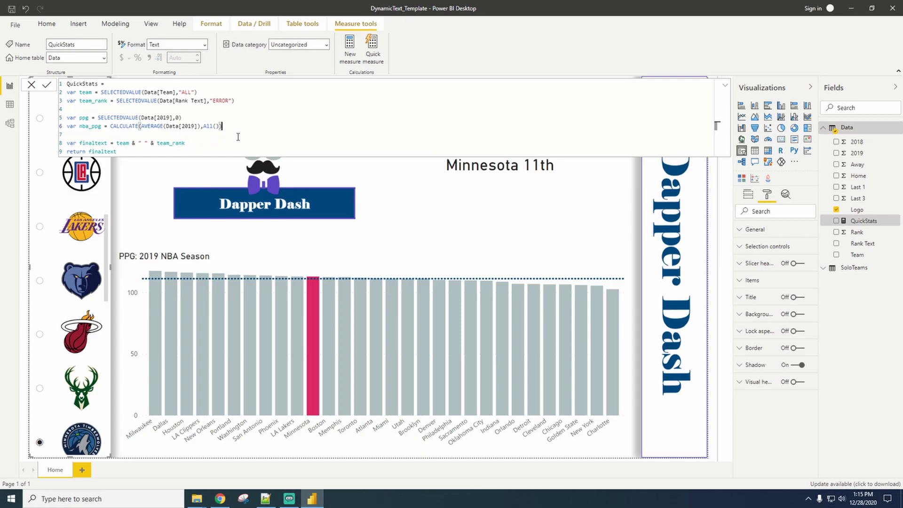
Step: Add a variable named ppg_final below nba_ppg that rounds ppg to one decimal with ROUND(ppg,1)
key(Return)
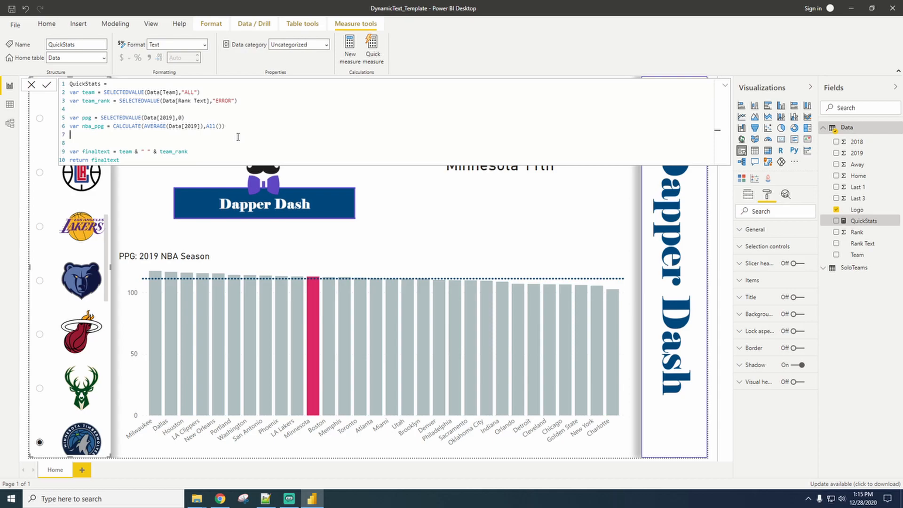
text(var ppg_final =)
text(Round)
key(Tab)
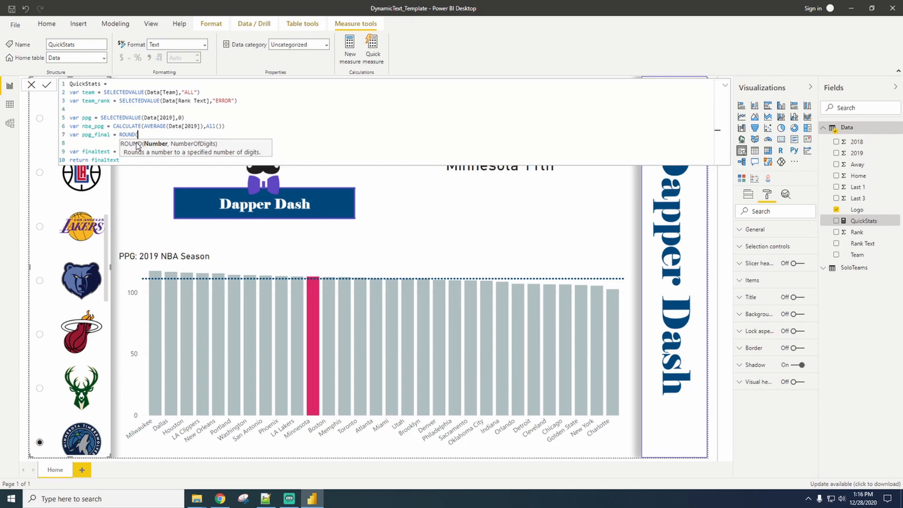
text(ppg,1))
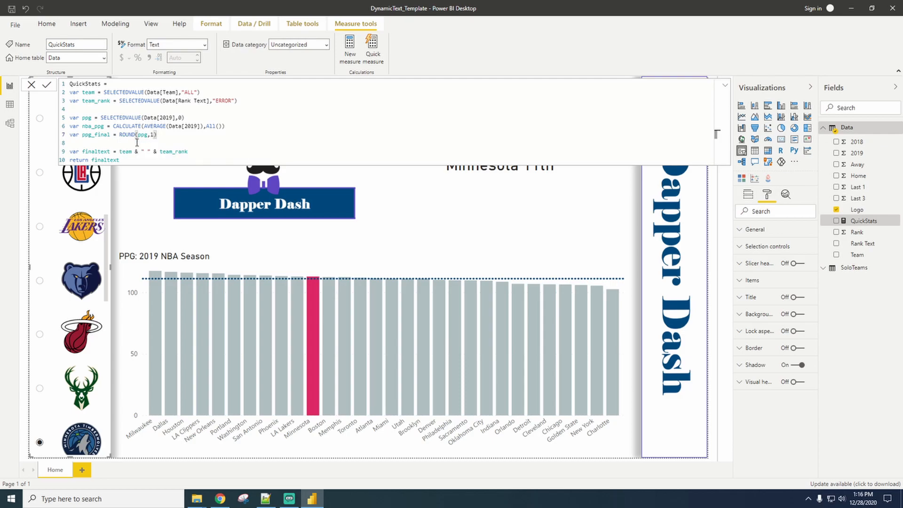
Step: Add a variable named nba_ppg_fina defined as ROUND(nba_ppg,1), followed by extra blank lines before finaltext
key(Return)
text(var)
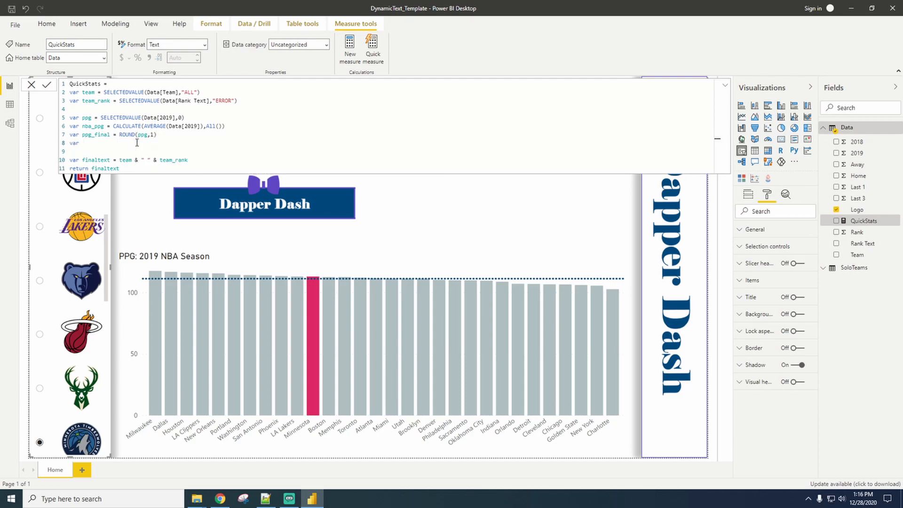
text( nba_ppg_fina = Round)
key(Tab)
text(nba_ppg,)
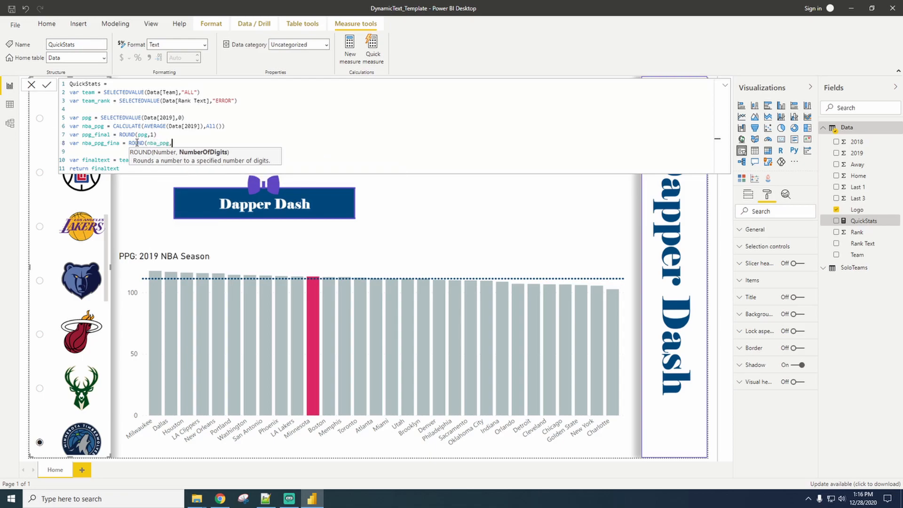
text(1))
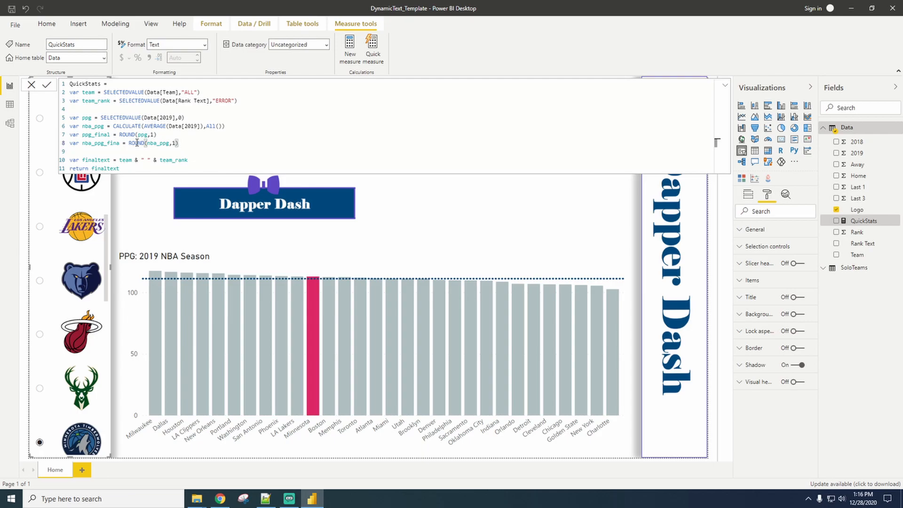
key(Return)
key(Return)
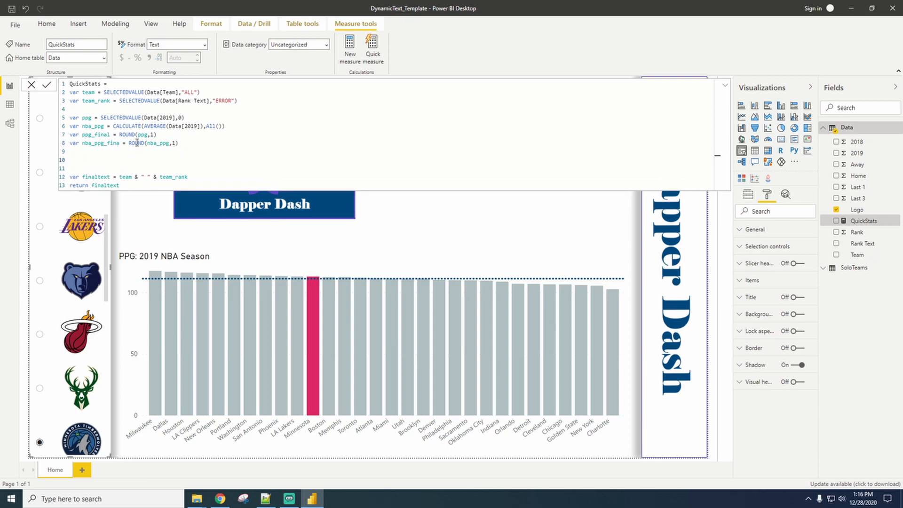
Step: Insert the comment /*PPG Data*/ above the ppg variable and /*Team Data*/ above the team variable
click(81, 111)
key(Return)
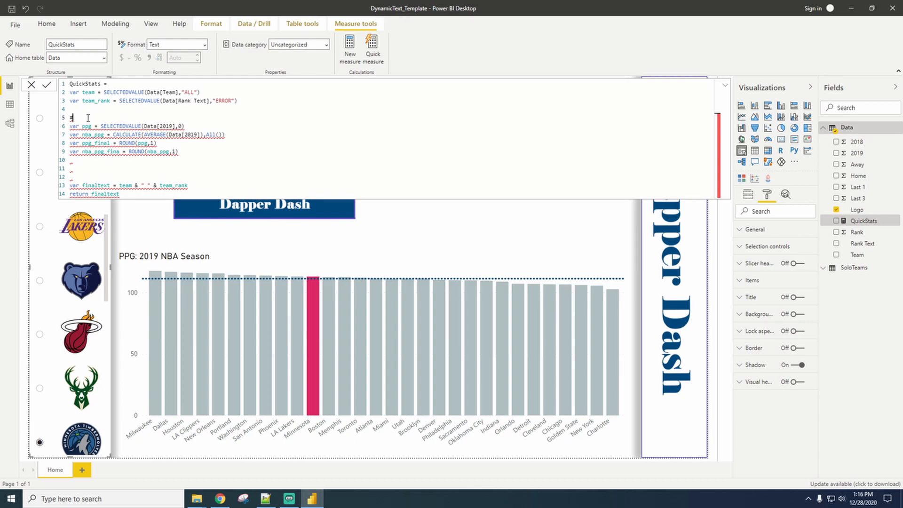
text(/*)
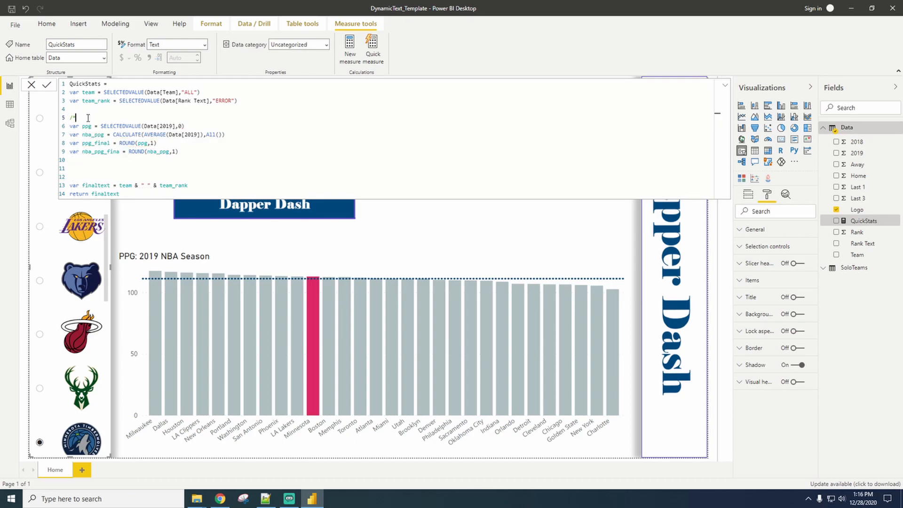
text(PPG Data*/)
click(117, 85)
key(shift+Return)
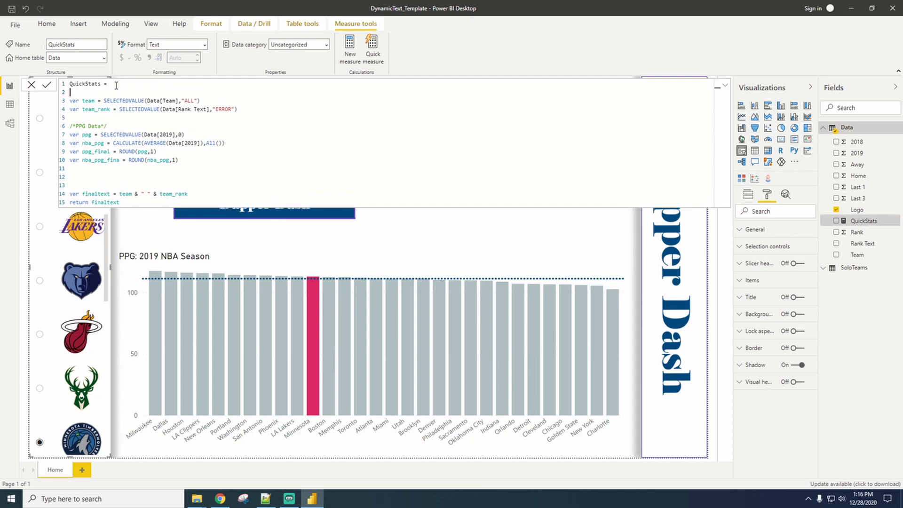
text(/*Team Data*/)
Step: Set finaltext to team & " ranked " & team_rank & " in PPG for the 2019 NBA Season." and commit the measure
click(78, 175)
drag(192, 193, 159, 193)
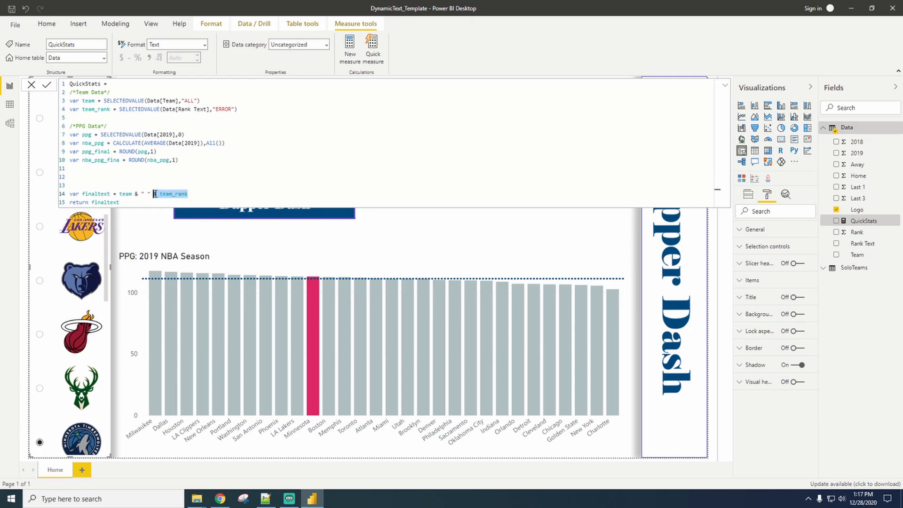
click(129, 193)
click(148, 194)
text(ranked)
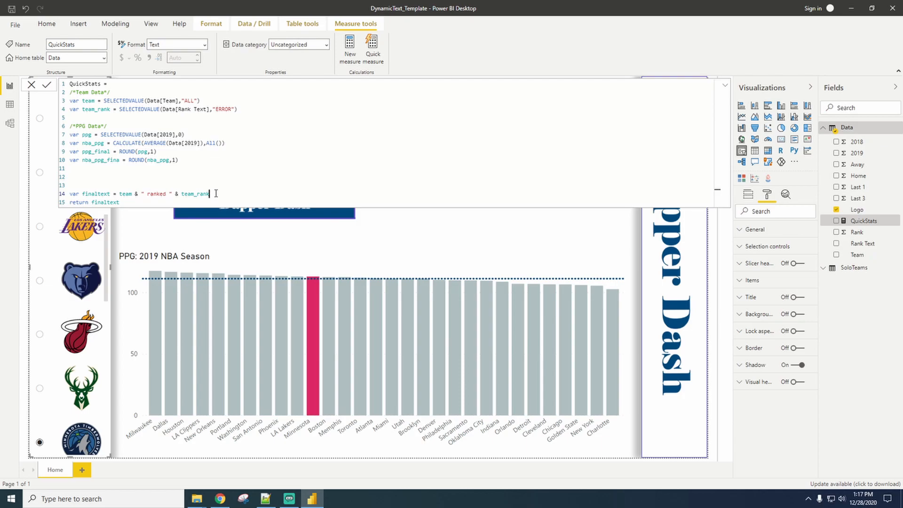
text(& " in PPG for the 2019 NBA Season.")
click(373, 258)
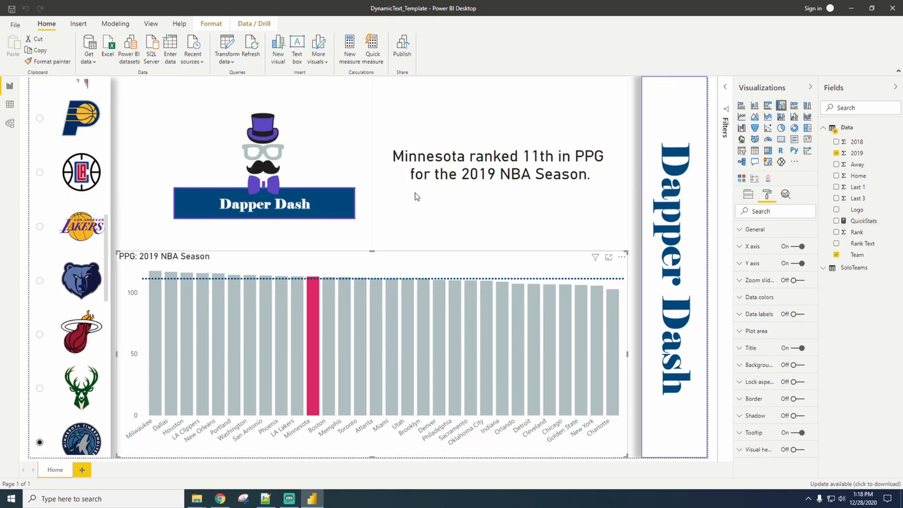
Step: Select the LA Clippers in the logo slicer to check the card's full sentence
click(79, 176)
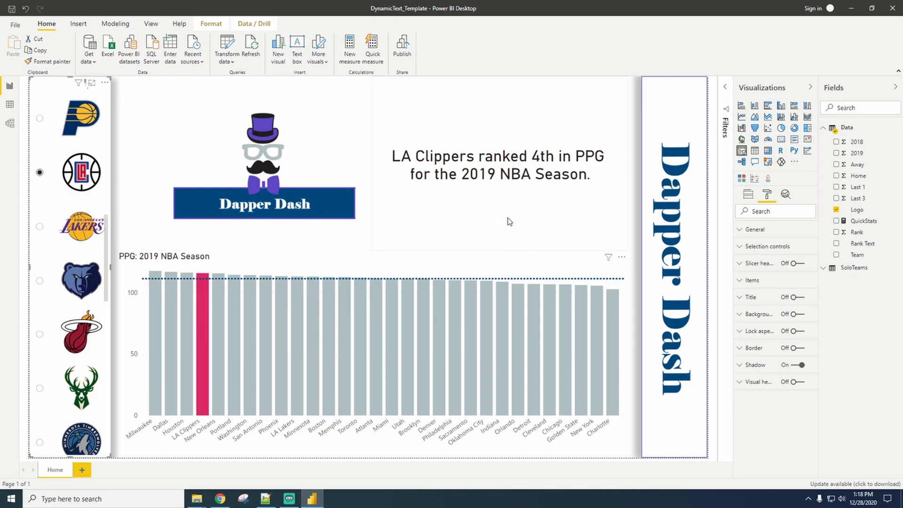
Step: Insert the comment /*Compare Data*/ between the PPG variables and finaltext in the QuickStats measure
click(865, 222)
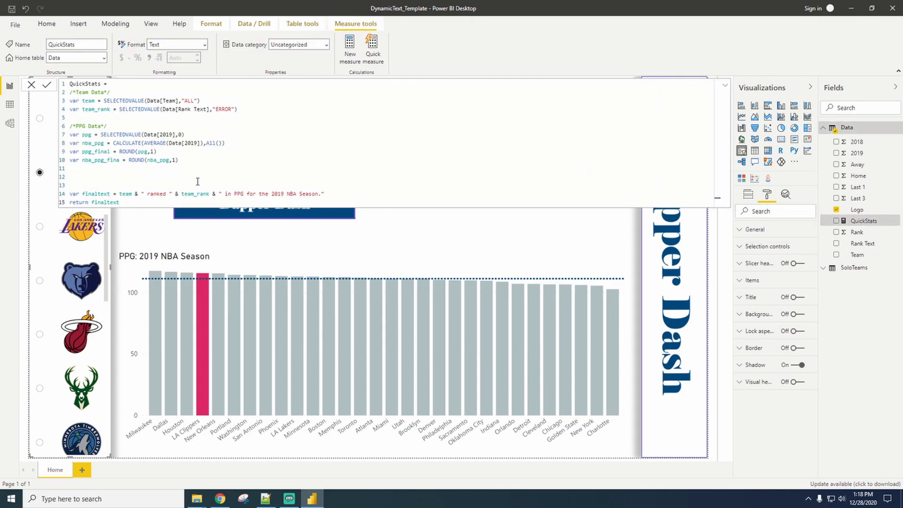
click(97, 175)
text(/*Compare Data*/)
key(Return)
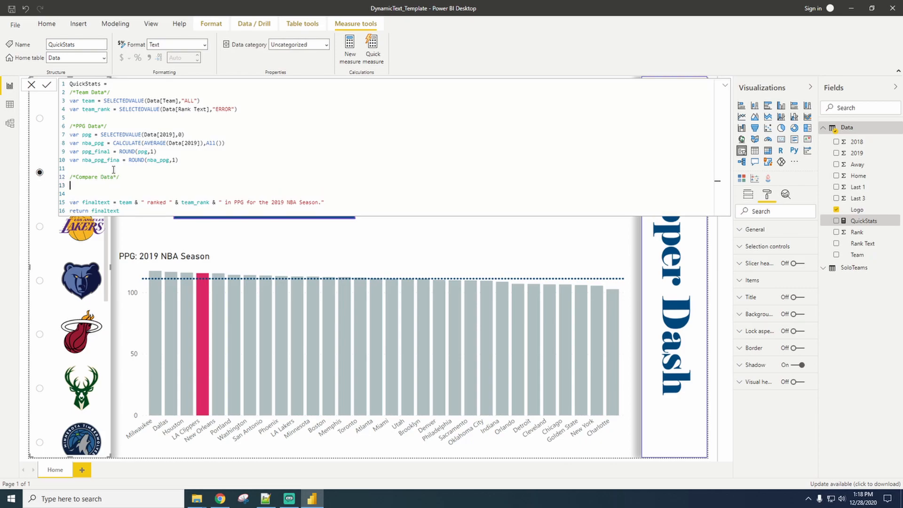
Step: Start a variable named diff under the Compare Data comment as ABS(ppg_final - nba_ppg_fina
text(var diff)
text(ABS)
key(BackSpace)
key(BackSpace)
key(BackSpace)
key(BackSpace)
text(= ABS()
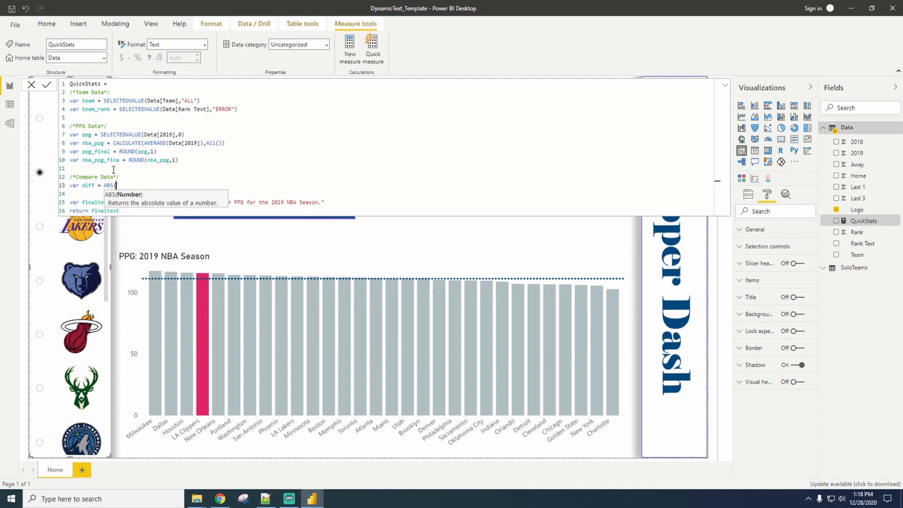
text(ppg_final - nba)
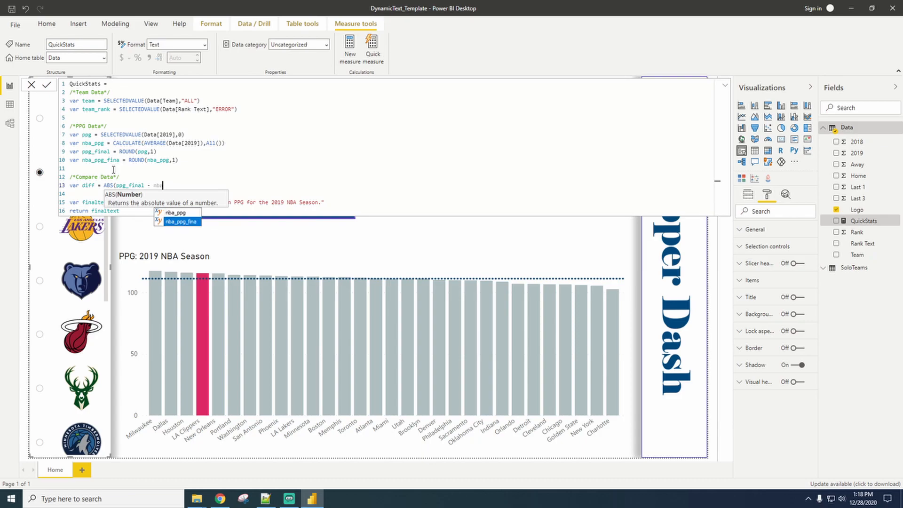
key(Tab)
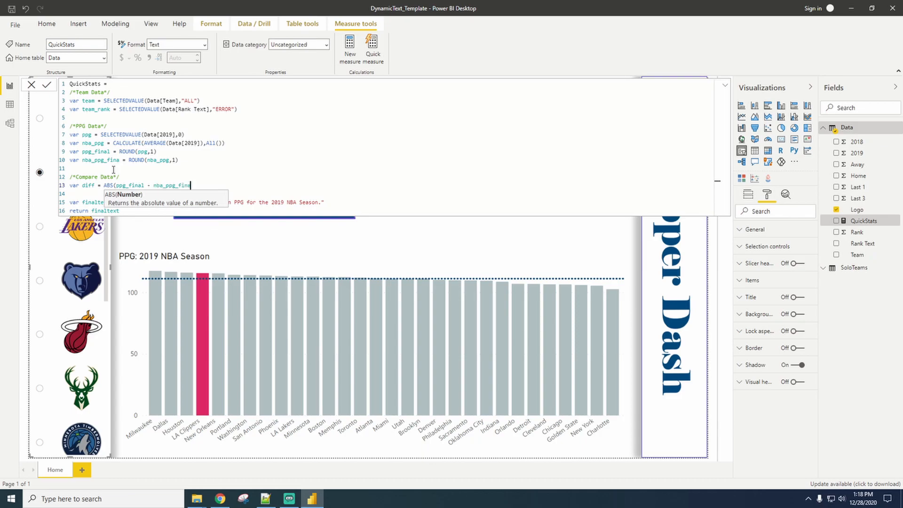
Step: Correct nba_ppg_fina to nba_ppg_final in its definition and in diff, and close the ABS expression
click(121, 159)
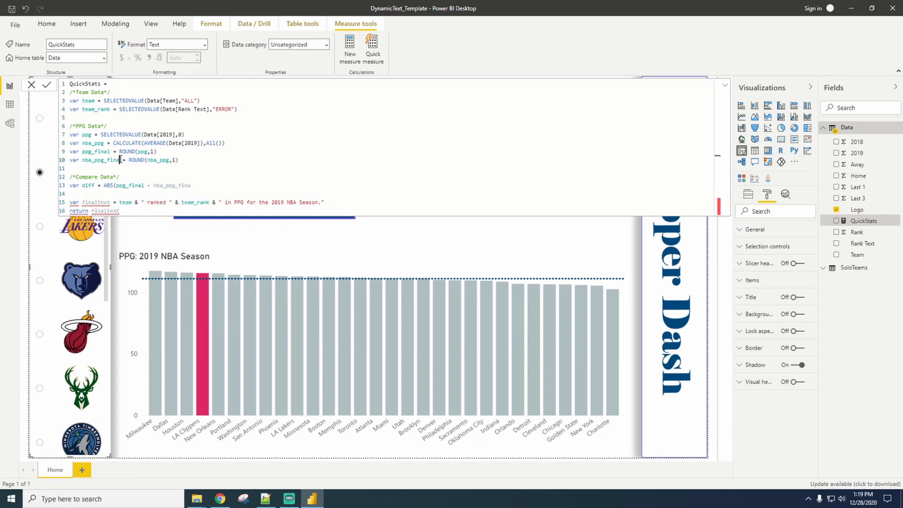
text(l)
click(198, 187)
text(l))
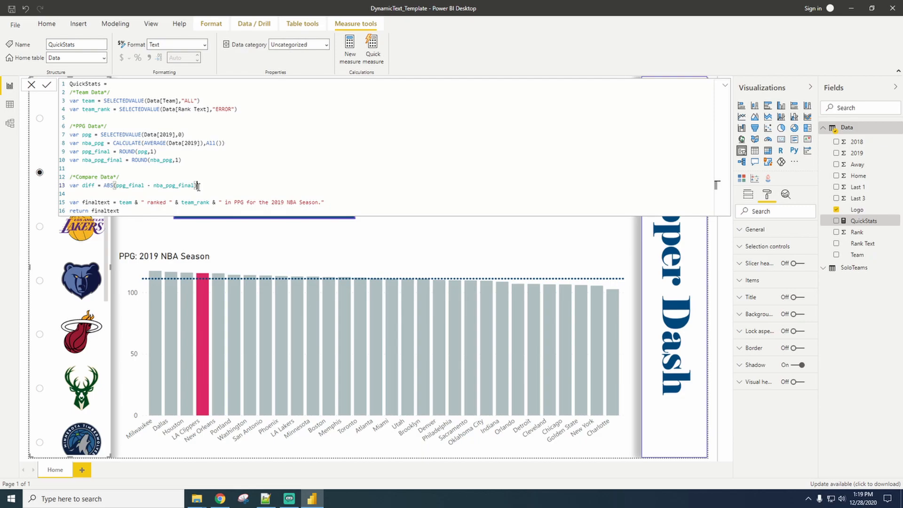
Step: Add the variables diff_text = IF(ppg >= nba_ppg, "more", "less") and diff_final = ROUND(diff,1) below diff
key(Return)
text(var)
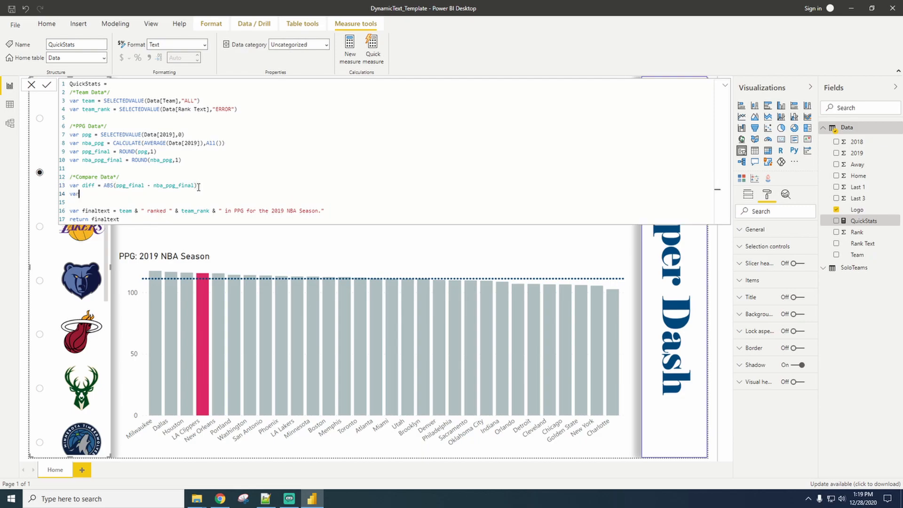
text( diff_)
text(text)
text( =)
text(iff_text = IF)
text(()
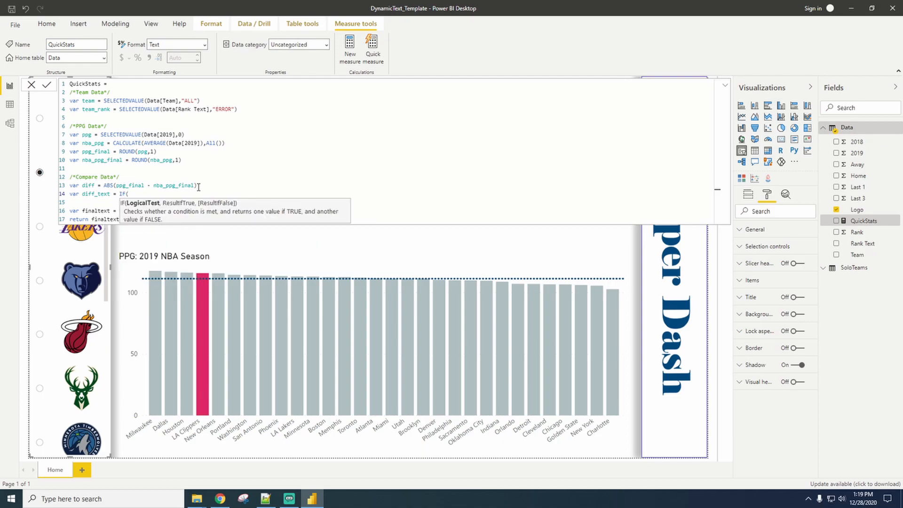
text(ppg )
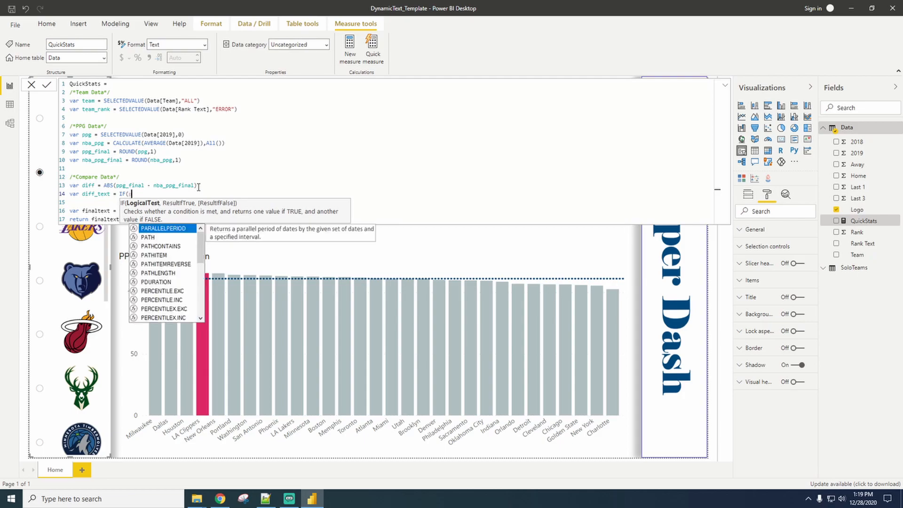
text(>= )
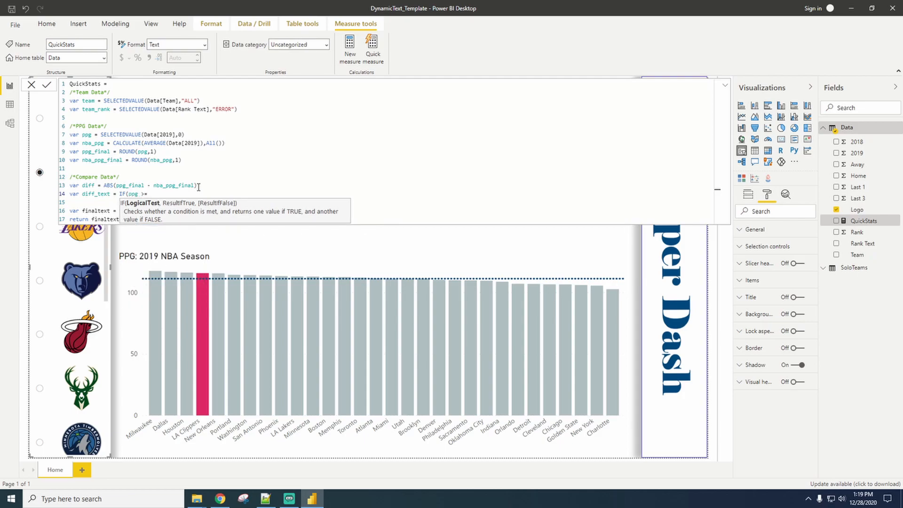
text(nba_ppg)
text(, )
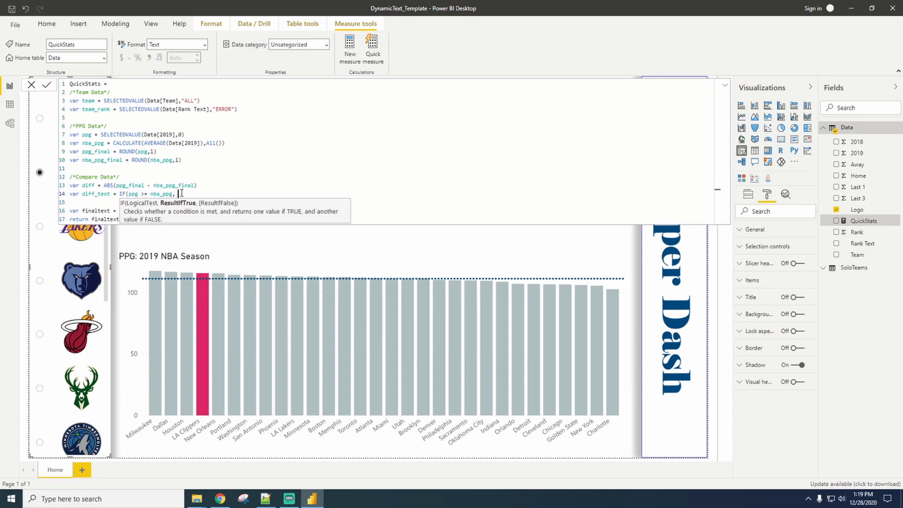
text("more", "less"))
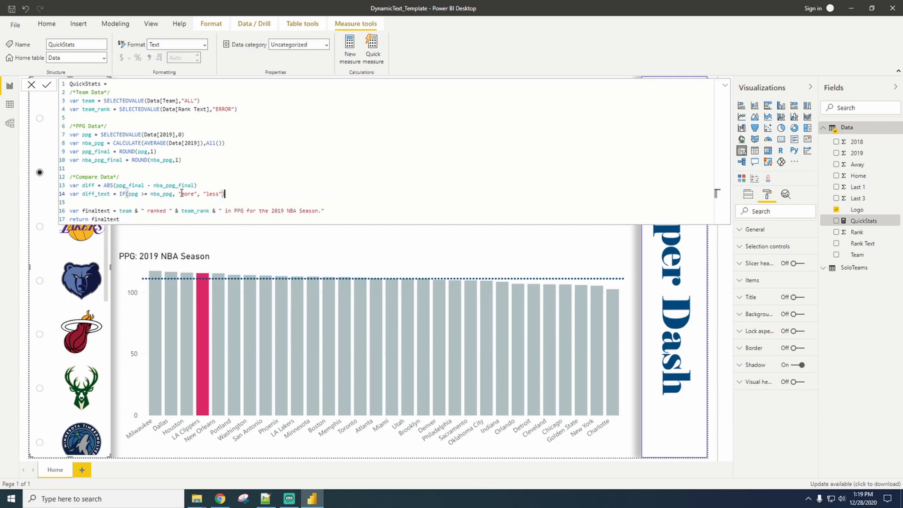
key(shift+Return)
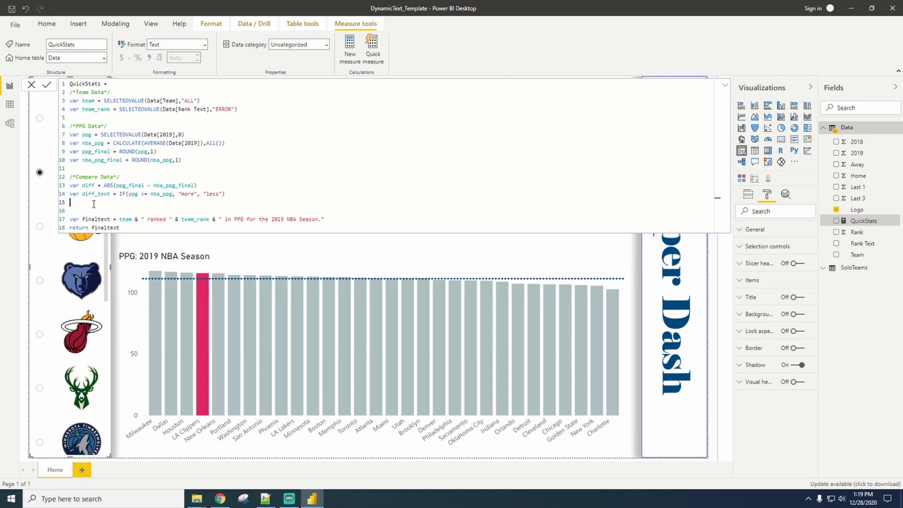
text(var diff_final = ROUND(diff,1))
Step: Extend finaltext with Their " & ppg_final & " average is " & diff_text & " than the NBA average of " & nba_ppg_final & "."
click(322, 220)
text(Their " & ppg)
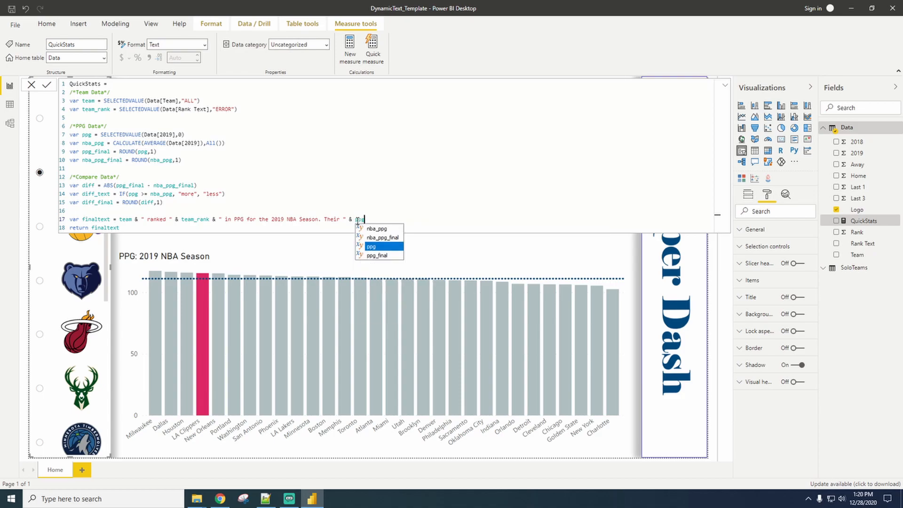
text(_)
key(Tab)
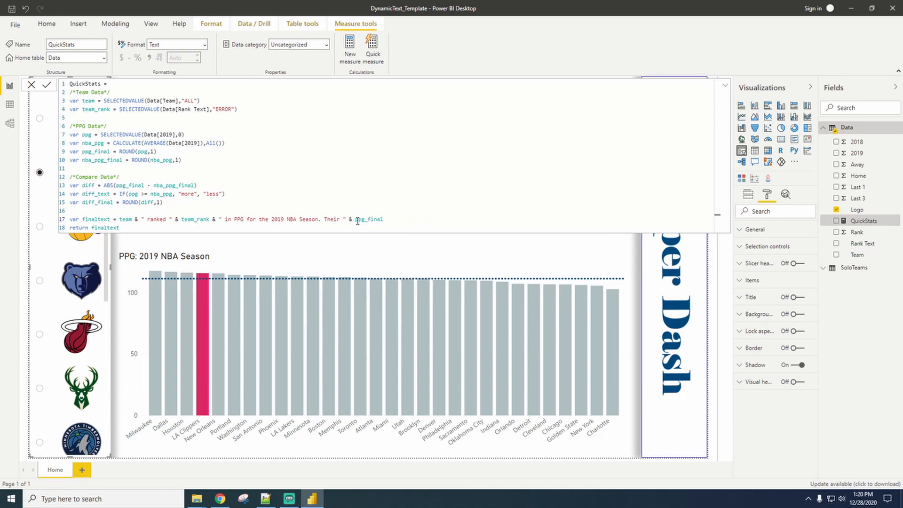
text(& ")
text( average is " & diff_text)
text(&)
text(than the NBA average of)
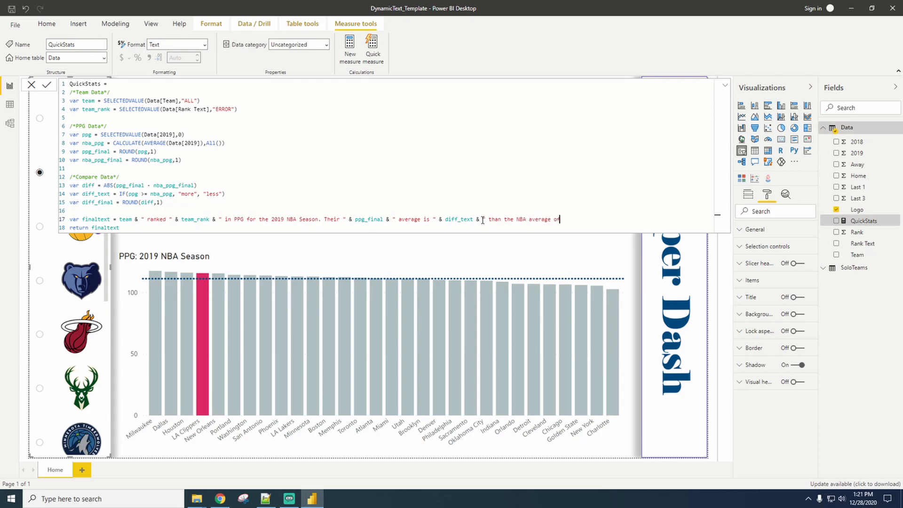
text( " & nba_ppg_final & ".")
Step: Insert diff_final & " points " & before diff_text in finaltext and commit the measure
click(442, 219)
text(diff_final)
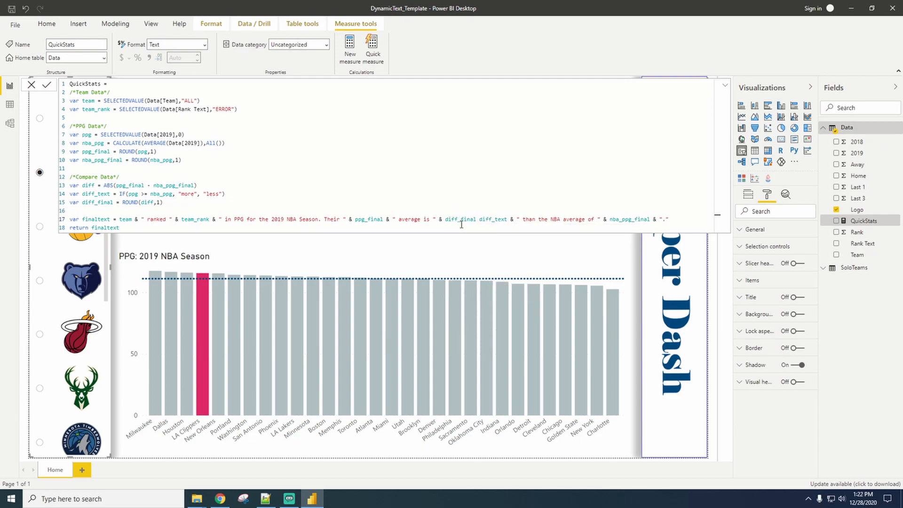
text( & " )
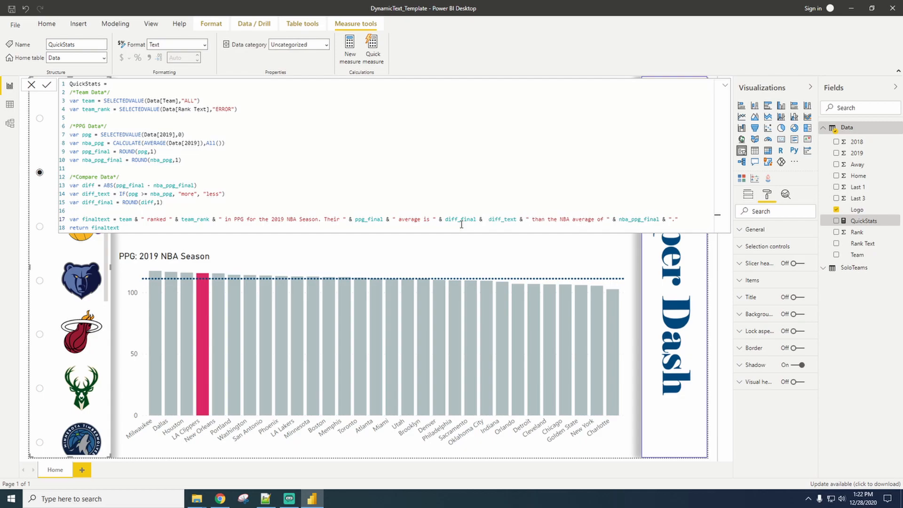
text(" &)
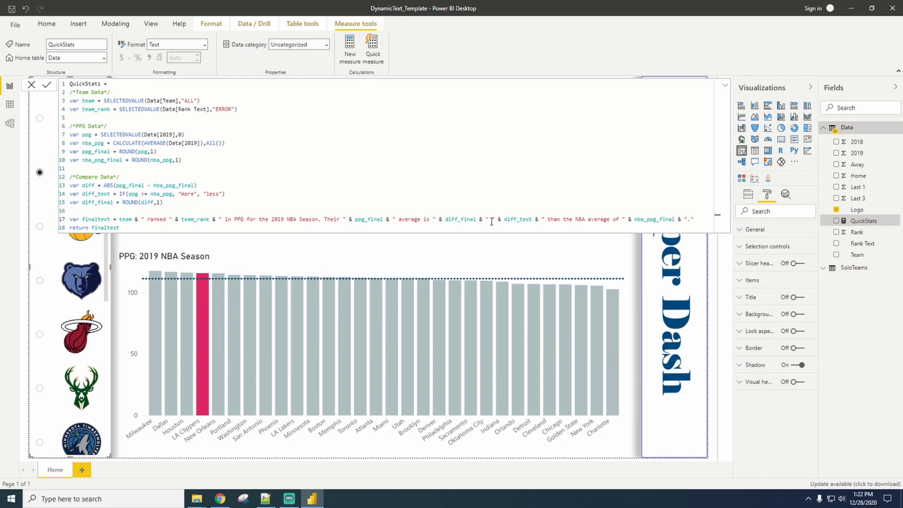
text(point )
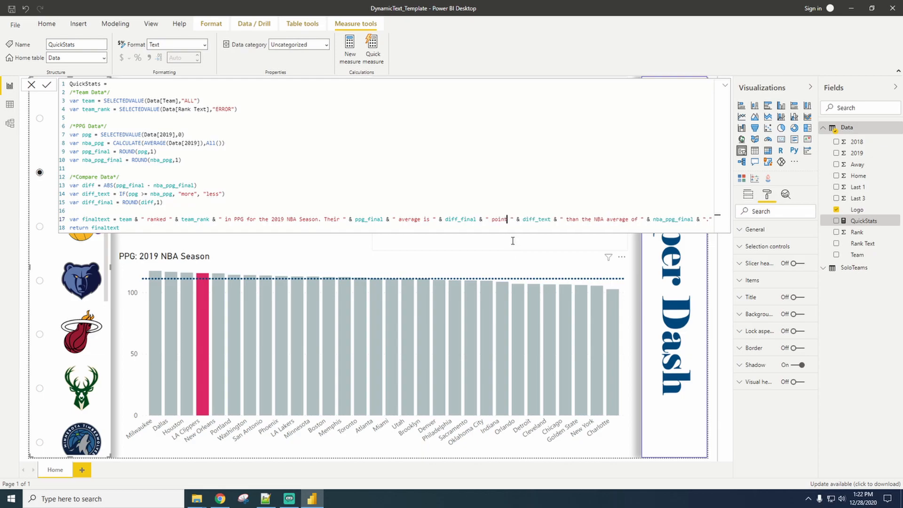
text(s)
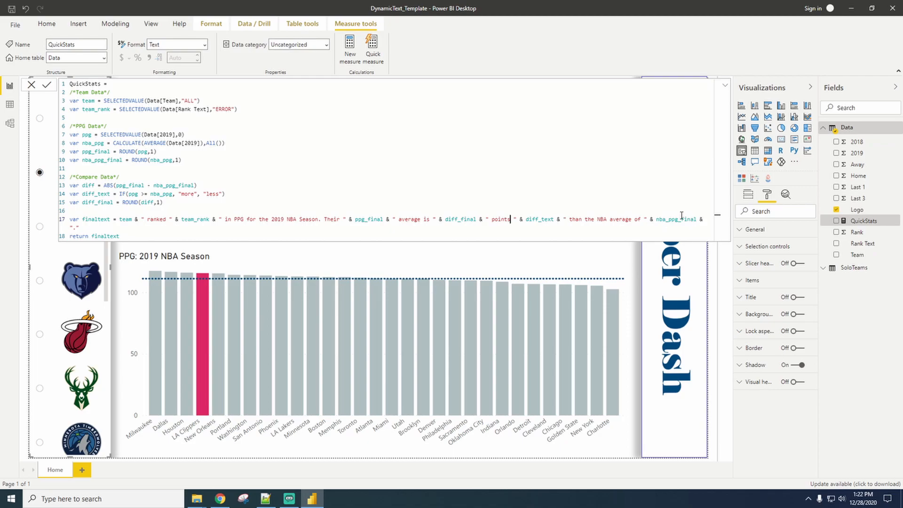
click(142, 231)
click(639, 456)
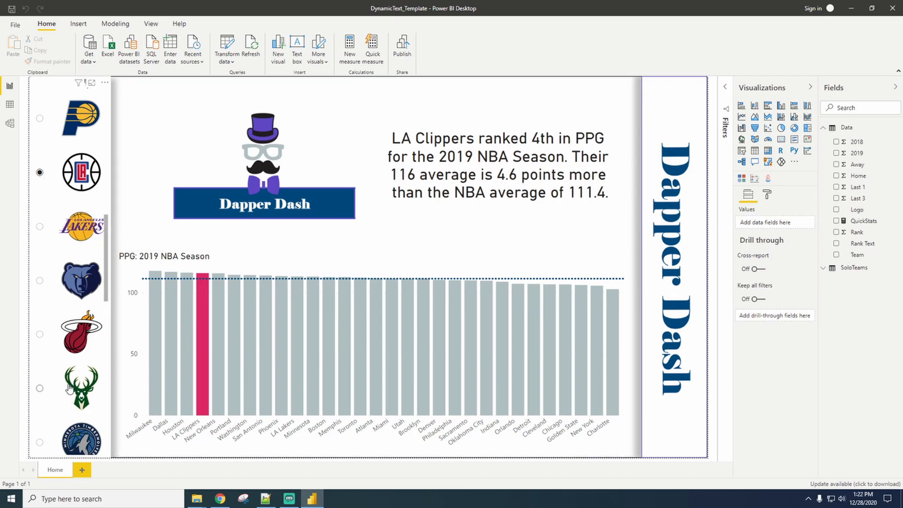
Step: Check the card's sentence by selecting New York, Minnesota, Orlando, Portland, Sacramento and San Antonio in the logo slicer
scroll(82, 350, down, 4)
click(83, 351)
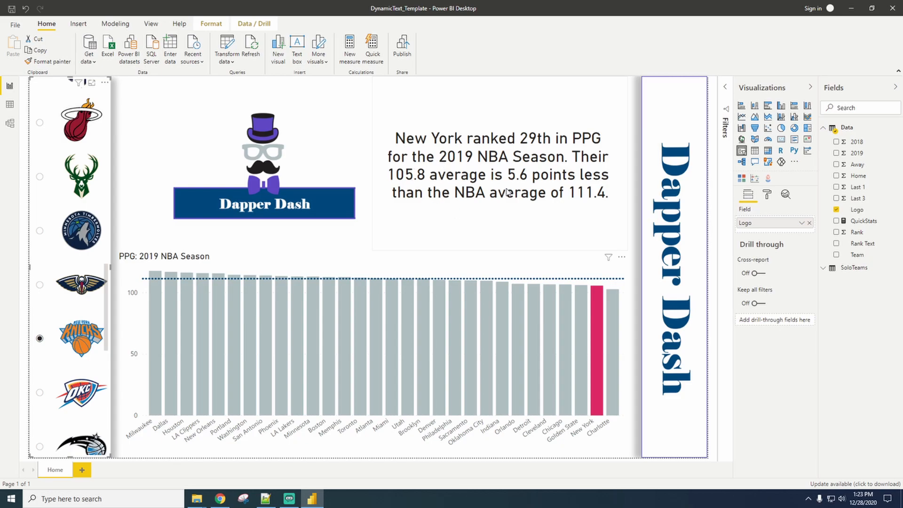
click(92, 232)
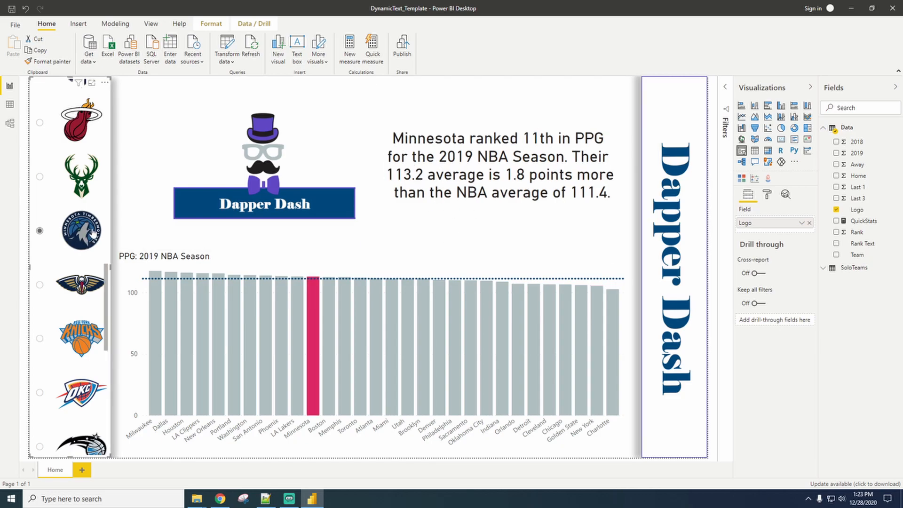
scroll(87, 301, down, 3)
click(76, 290)
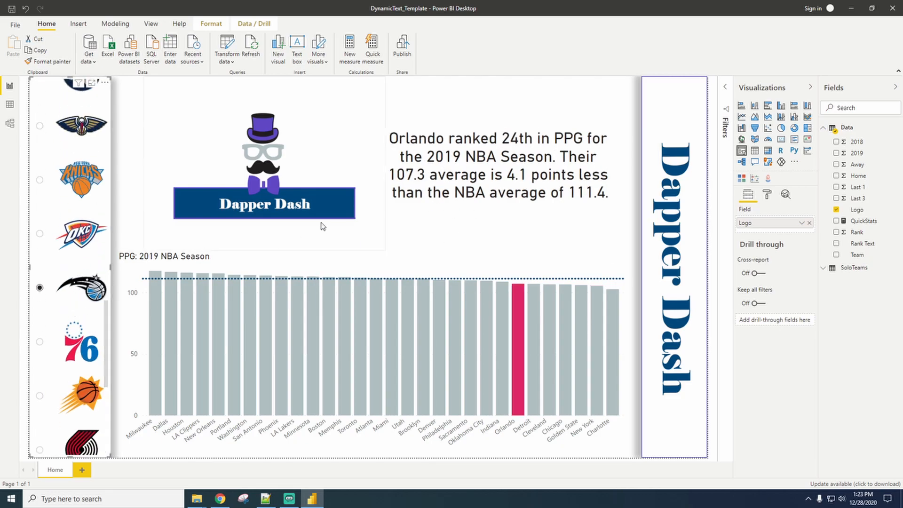
scroll(86, 295, down, 3)
click(86, 295)
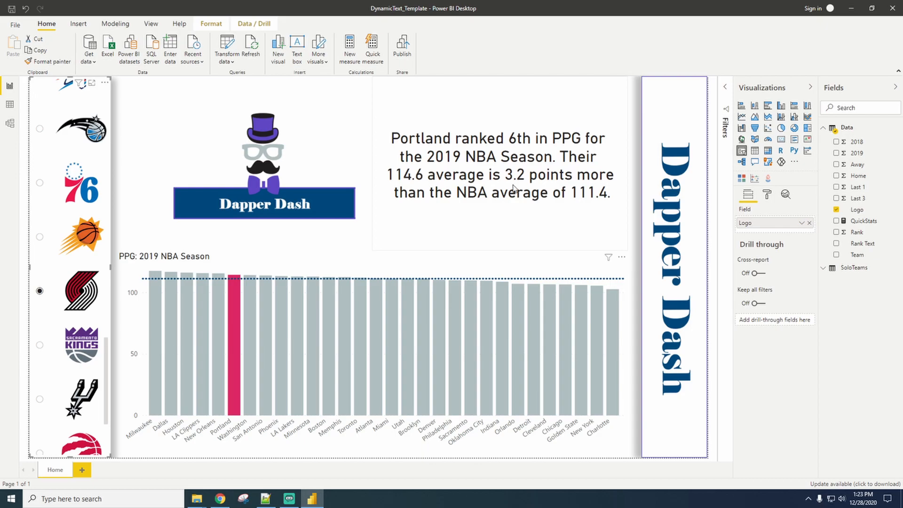
scroll(80, 294, down, 1)
click(80, 295)
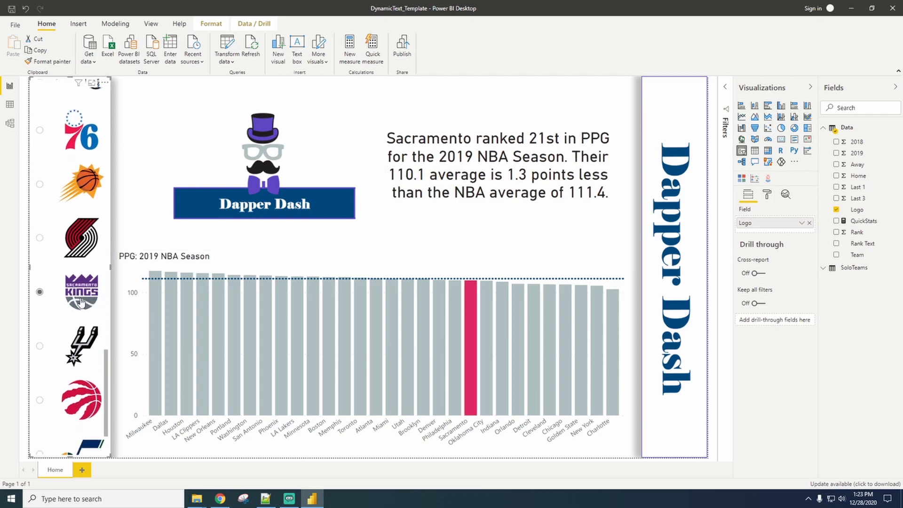
click(79, 353)
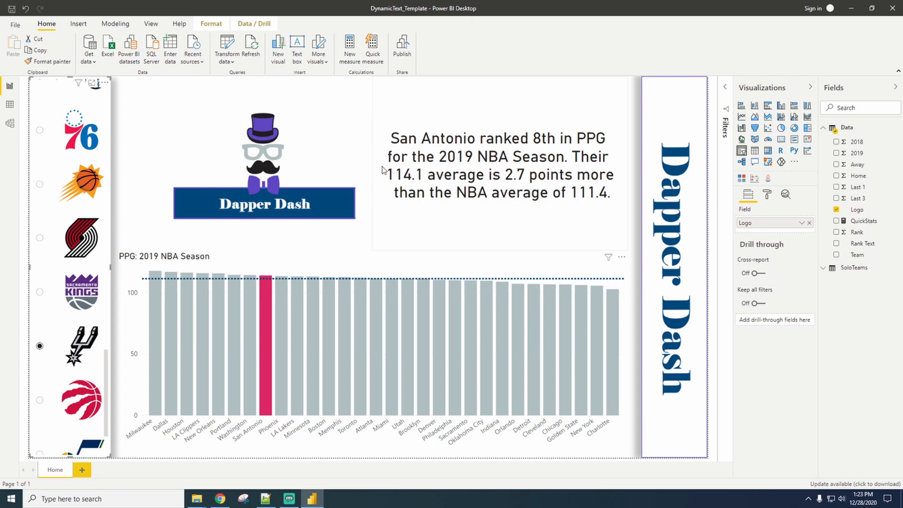
Step: Create a new measure in the Data table from the QuickStats code through diff_text, naming it QuickStats_Background
click(435, 248)
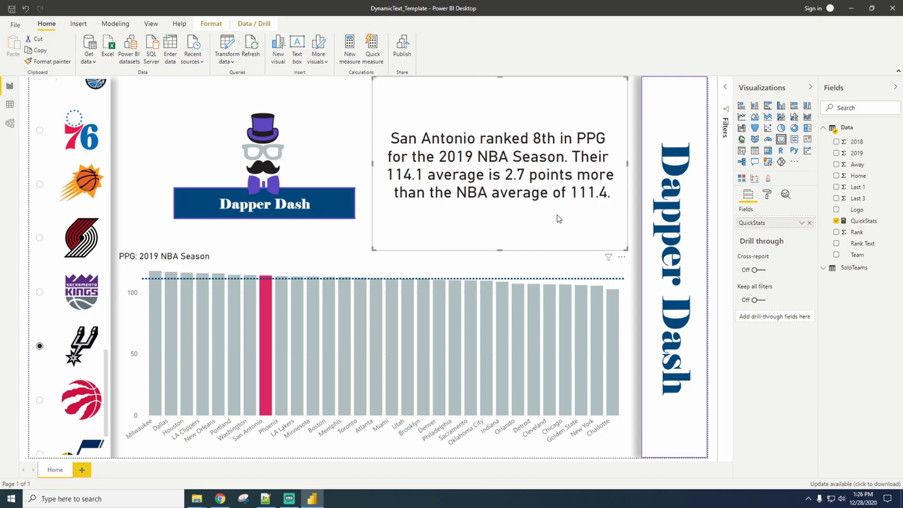
click(864, 221)
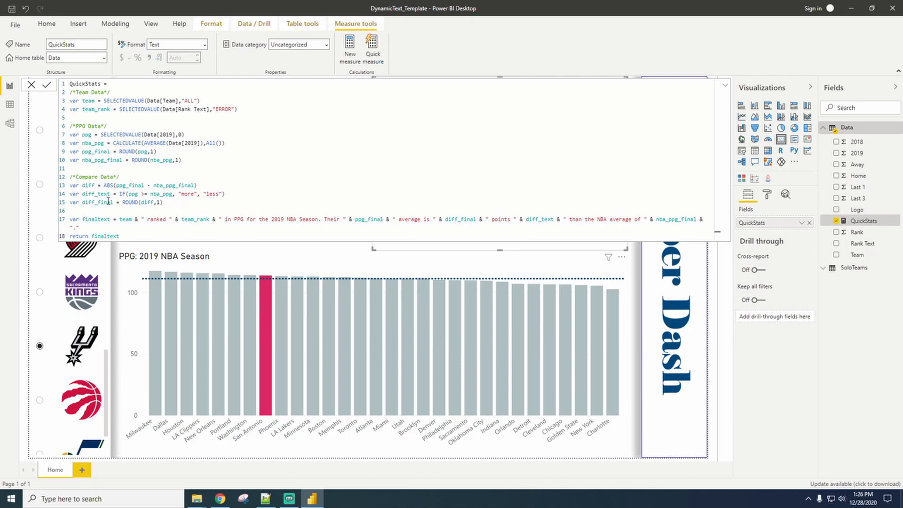
drag(244, 195, 44, 88)
key(ctrl+c)
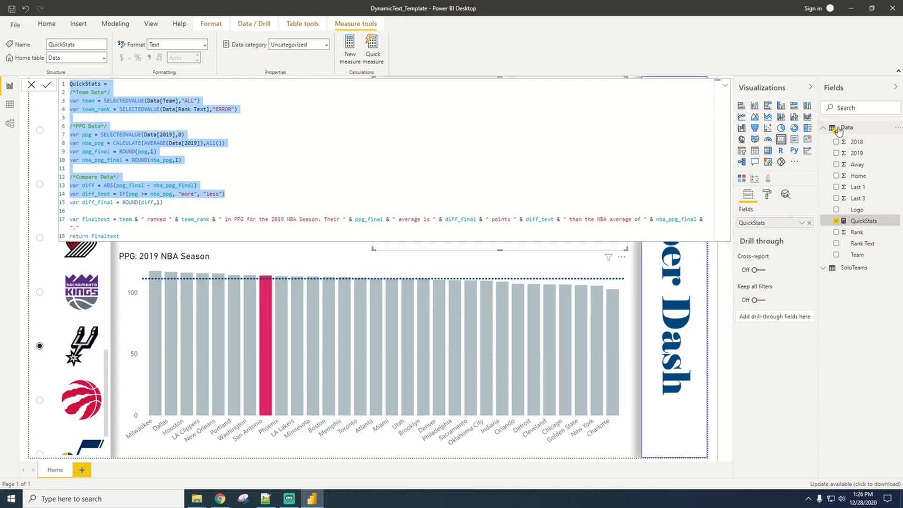
right_click(853, 133)
click(864, 143)
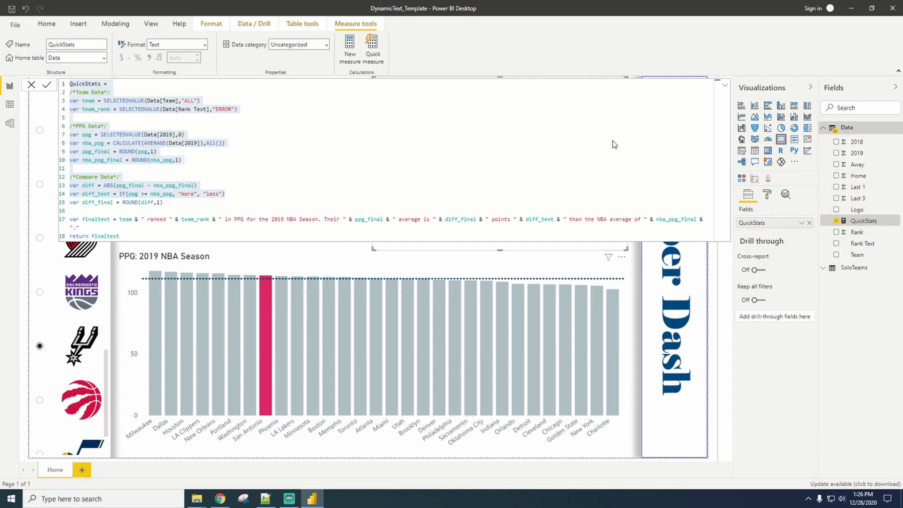
key(ctrl+v)
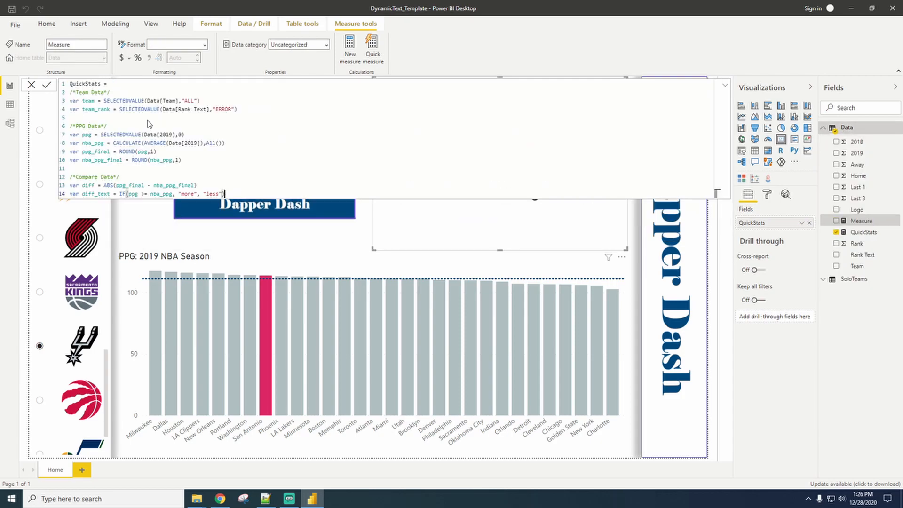
click(100, 84)
text(_Background)
Step: Delete the team data block and the diff, ppg_final and nba_ppg_final variables from the QuickStats_Background measure
drag(238, 109, 60, 94)
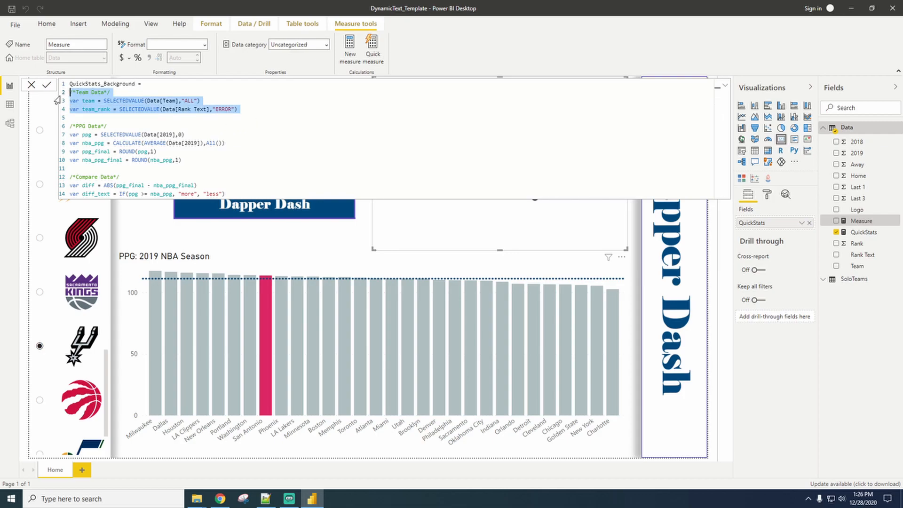
key(BackSpace)
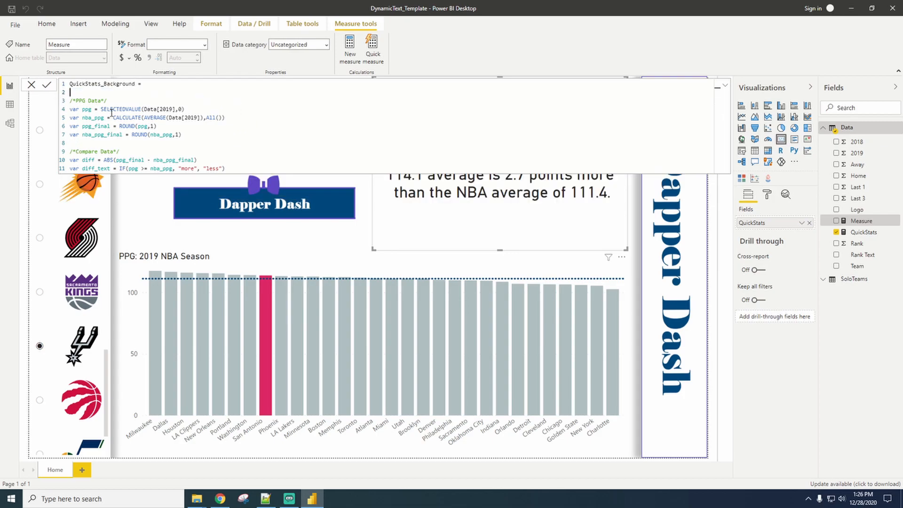
key(BackSpace)
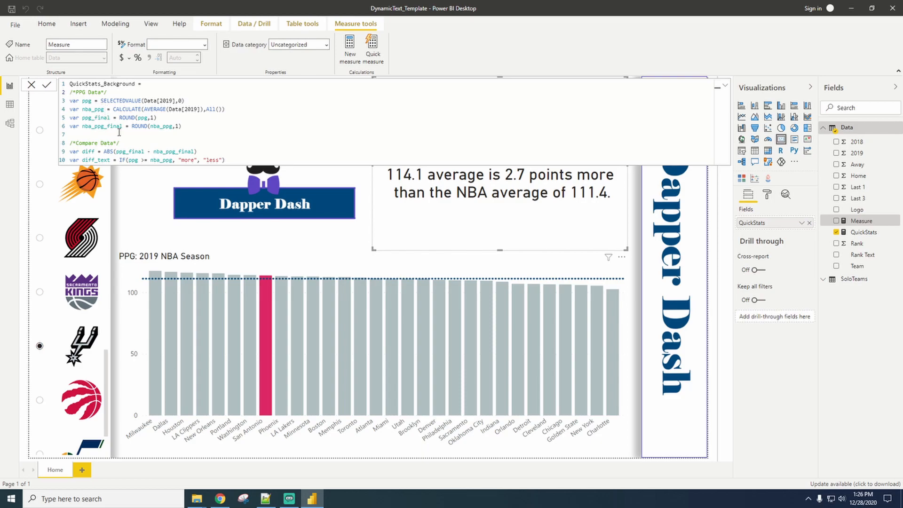
drag(198, 152, 56, 153)
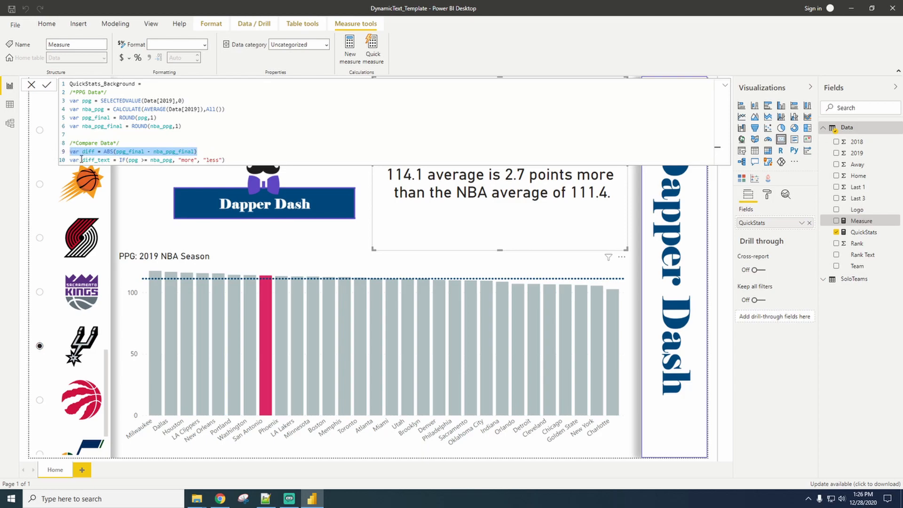
key(Delete)
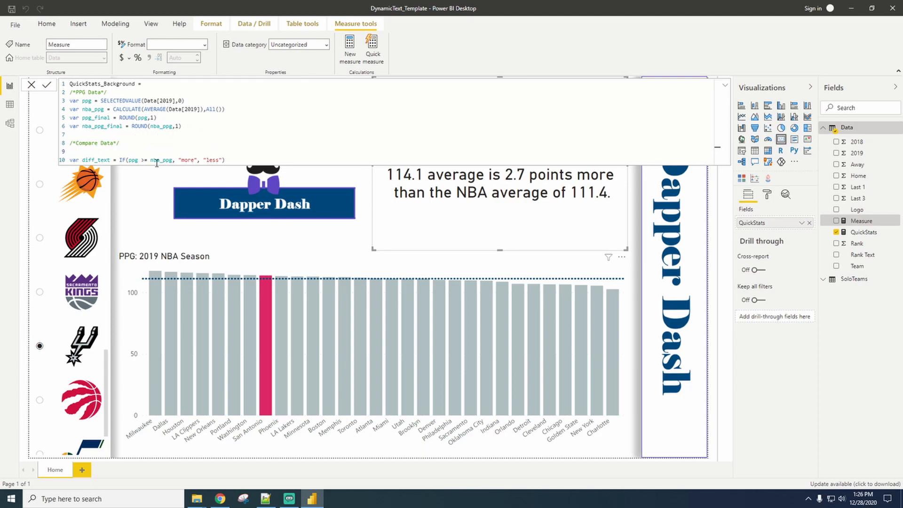
drag(195, 130, 64, 118)
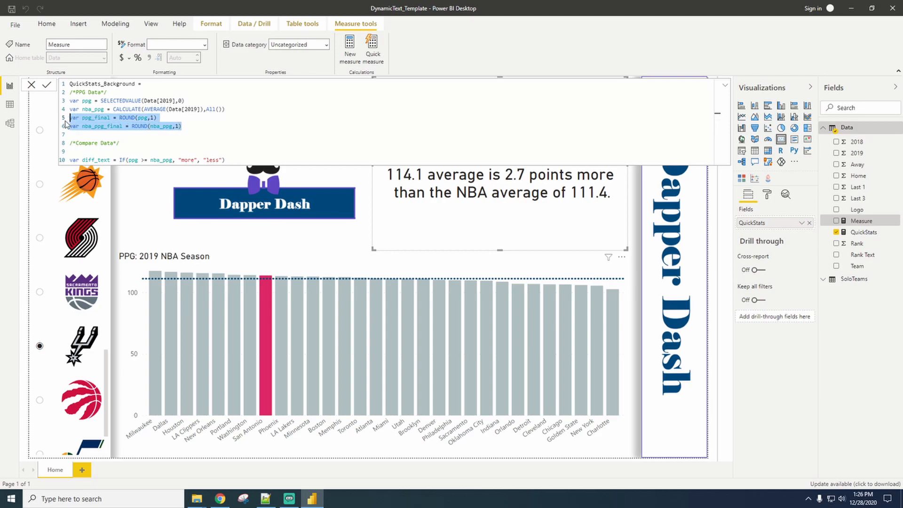
key(Delete)
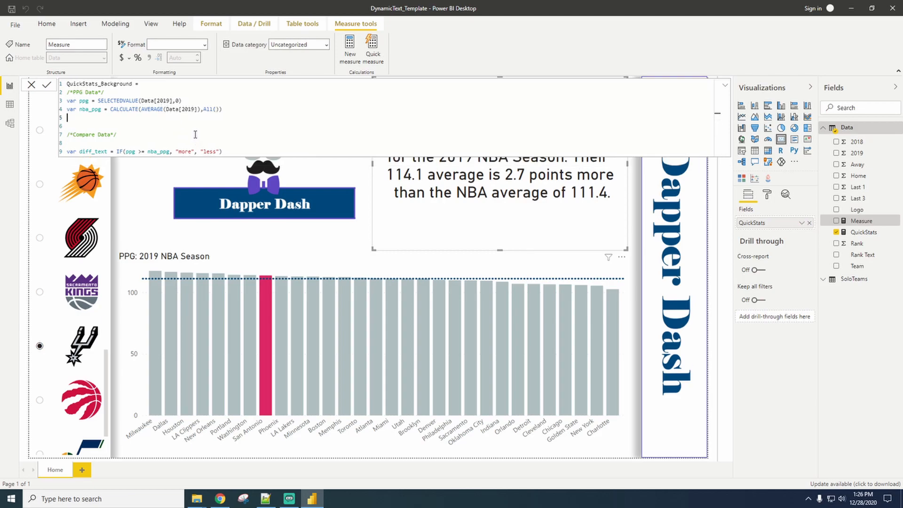
key(BackSpace)
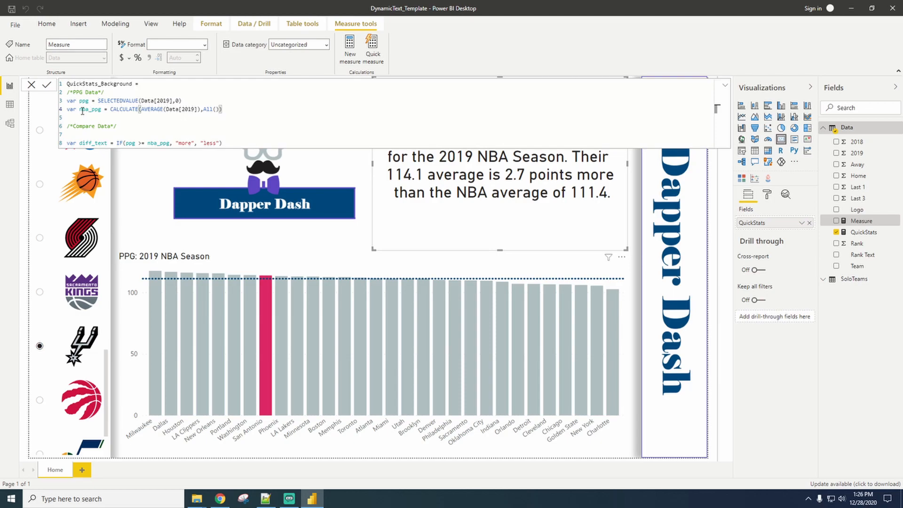
Step: Rename the diff_text variable to flag and make its IF return 1 or 0 instead of the text results
double_click(94, 142)
text(flag)
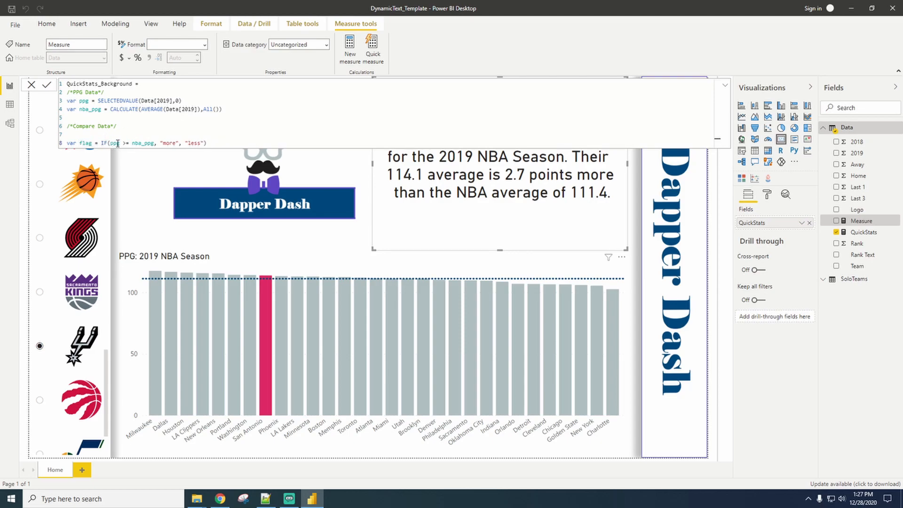
click(160, 143)
drag(161, 143, 176, 143)
text(1)
drag(170, 143, 189, 143)
text(0)
Step: Add return flag at the end of the QuickStats_Background measure and commit it
key(Return)
key(Return)
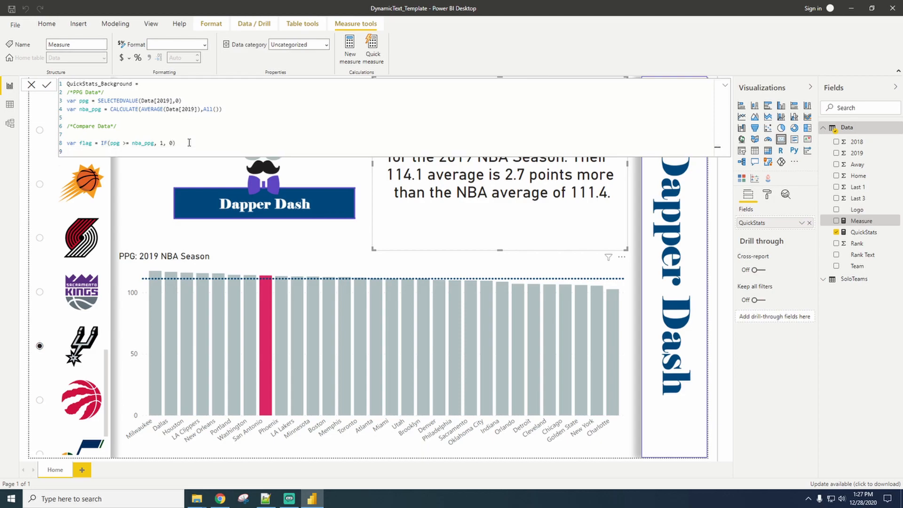
text(return flag)
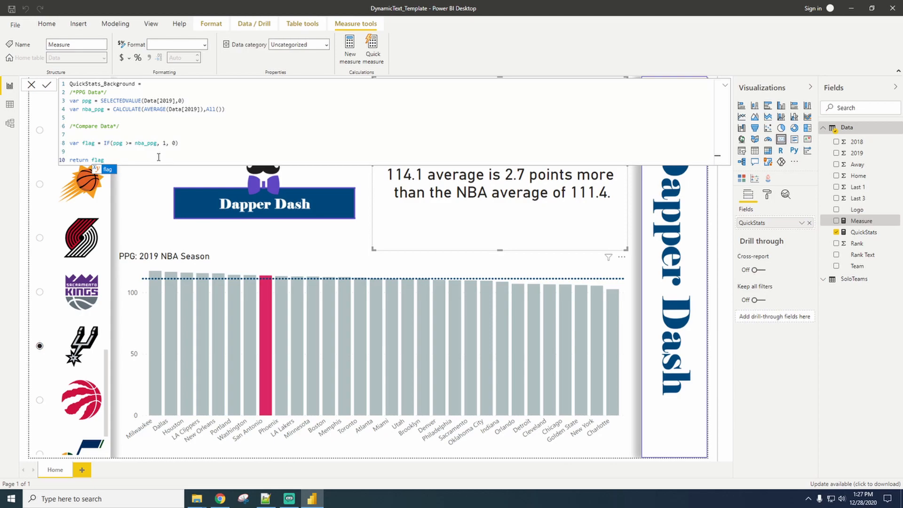
key(Escape)
click(635, 265)
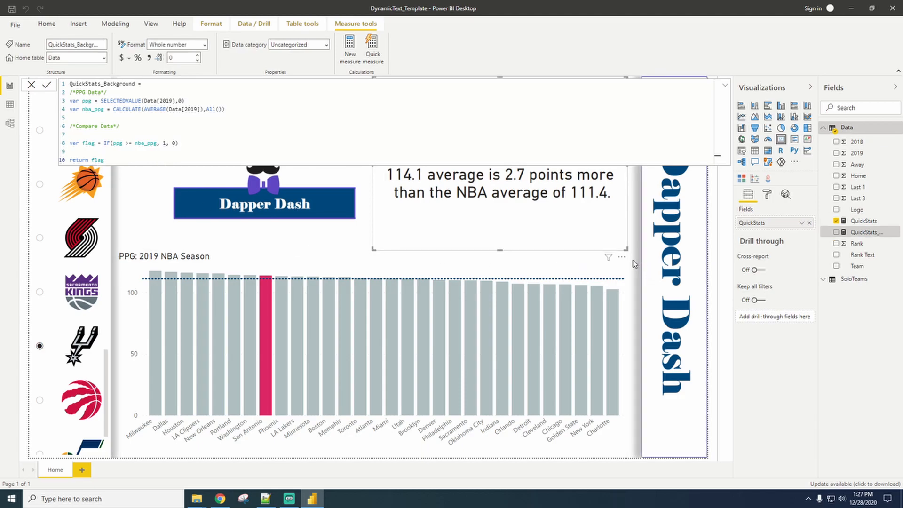
click(631, 257)
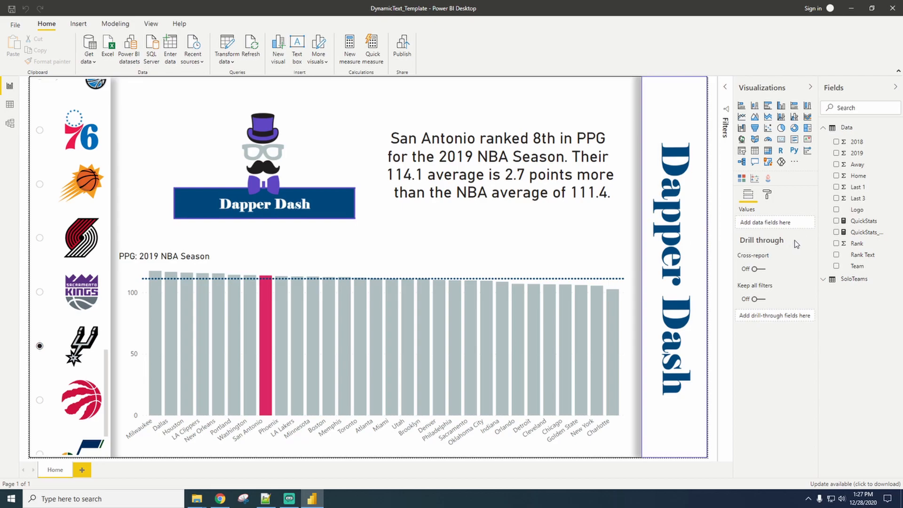
Step: Turn on the background of the QuickStats card and expand its background settings
click(580, 226)
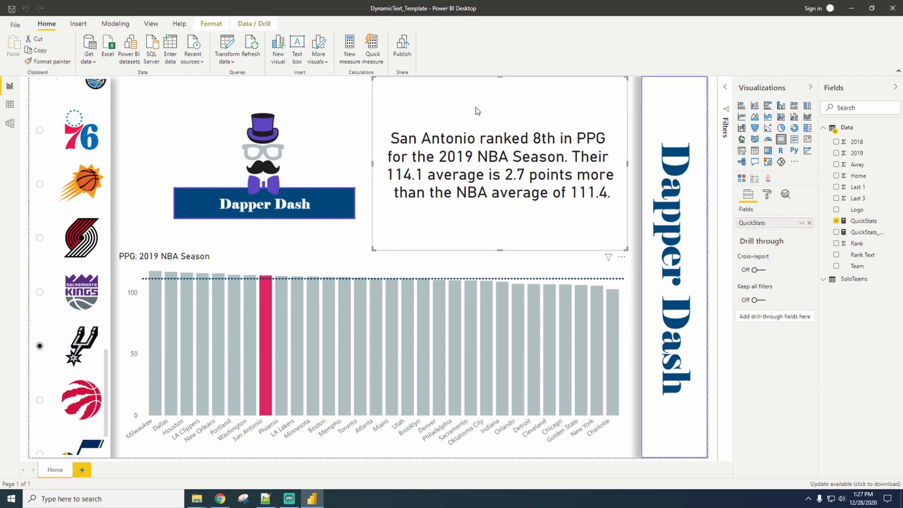
click(767, 196)
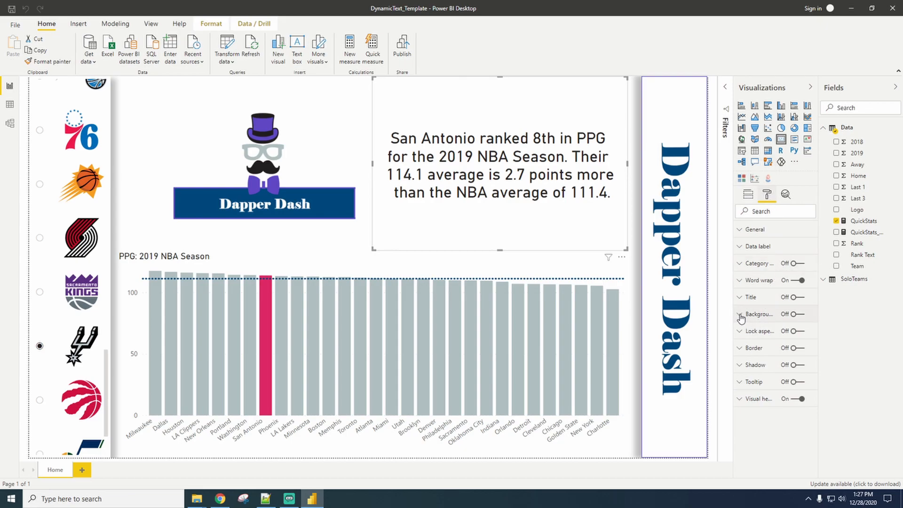
click(796, 314)
click(739, 314)
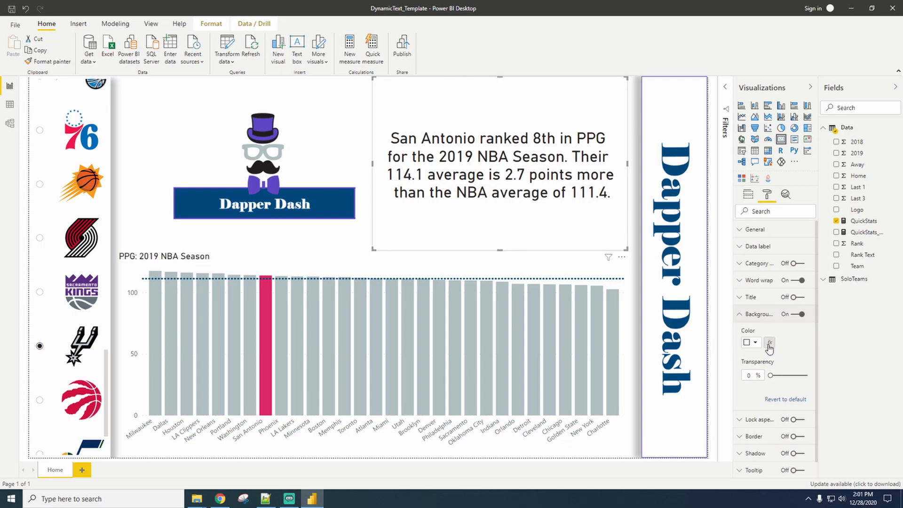
Step: Set the card's background color to conditional formatting by Rules, based on the QuickStats_Background measure
click(769, 345)
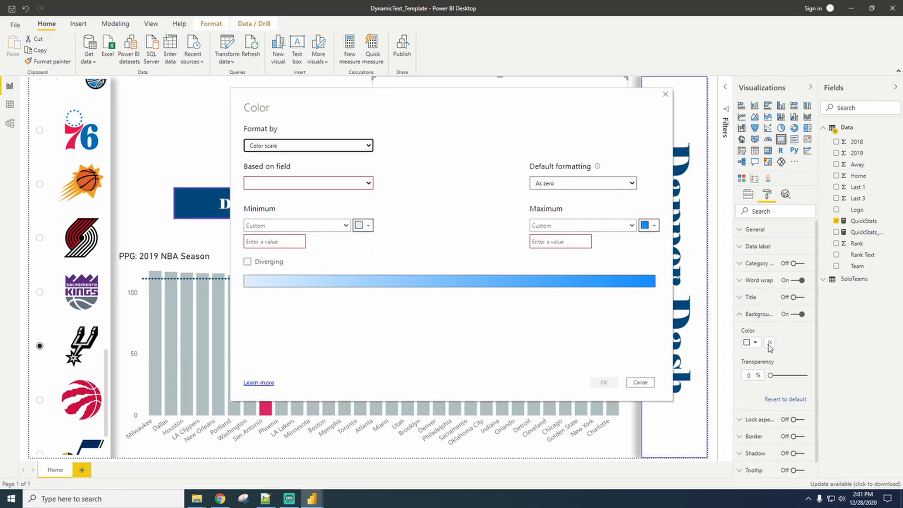
click(313, 147)
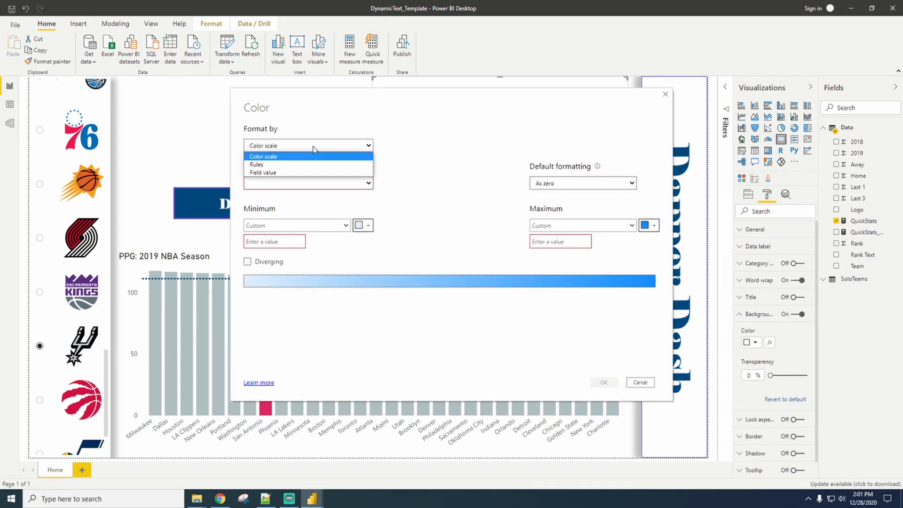
click(278, 167)
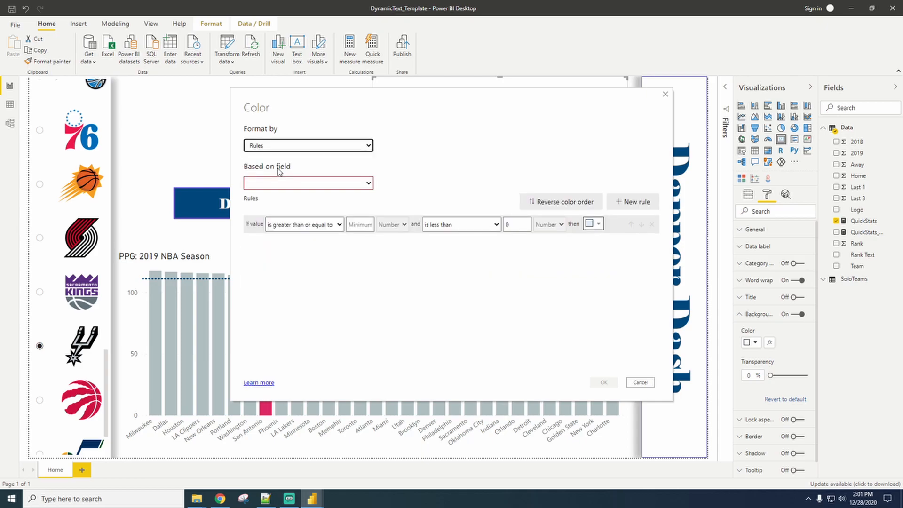
click(346, 185)
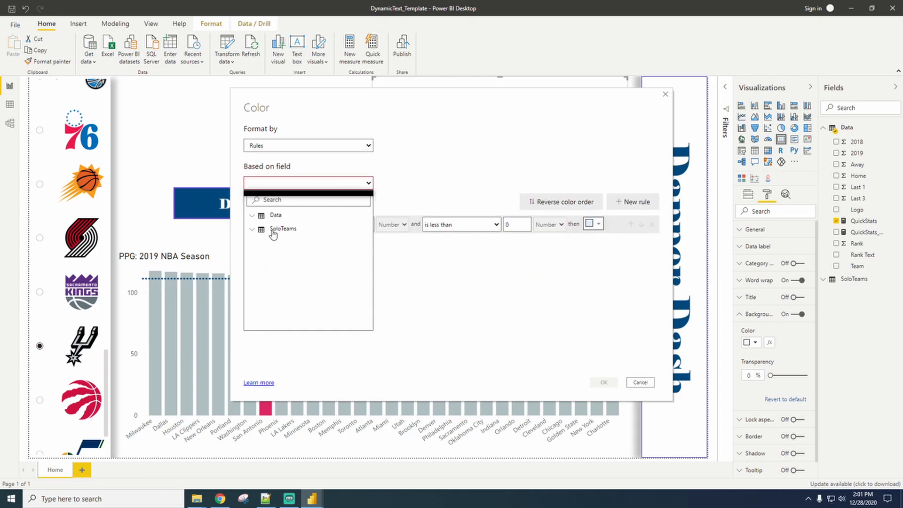
click(253, 216)
scroll(286, 291, down, 1)
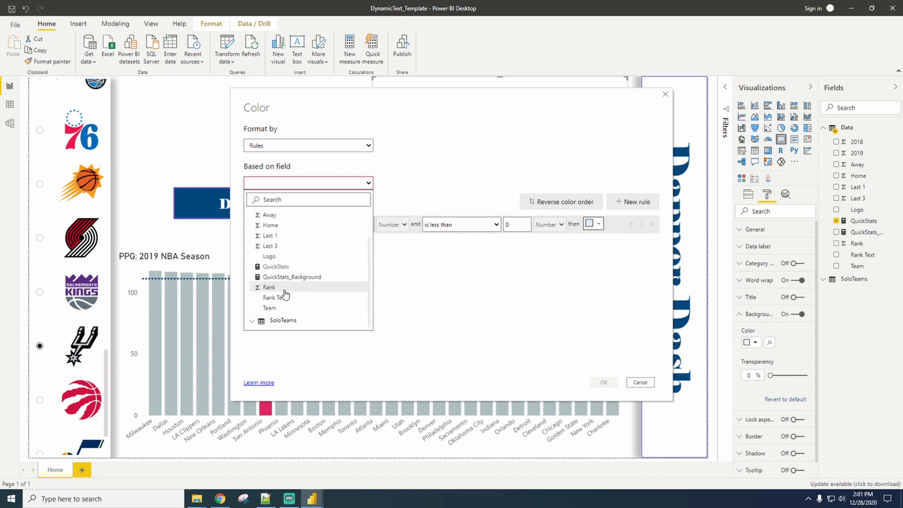
click(308, 279)
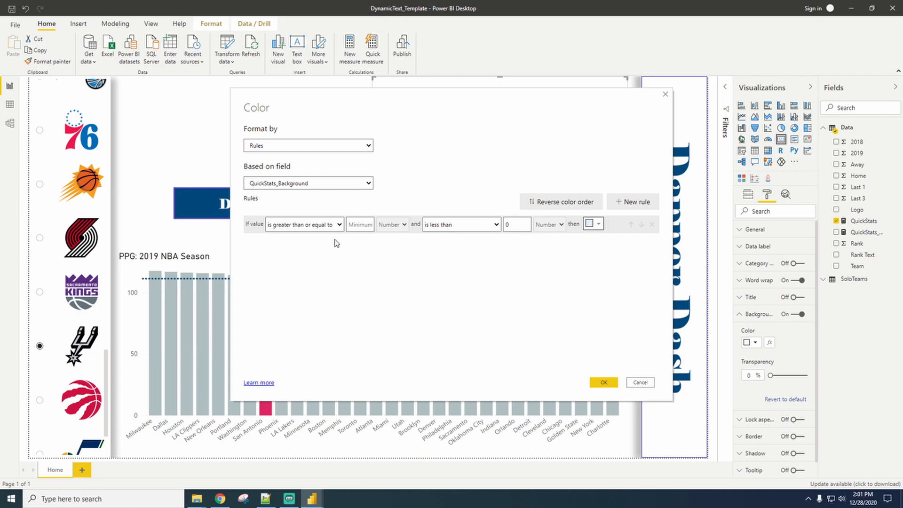
Step: Set the first color rule to apply the color 00AB66 when the value is 1
click(338, 225)
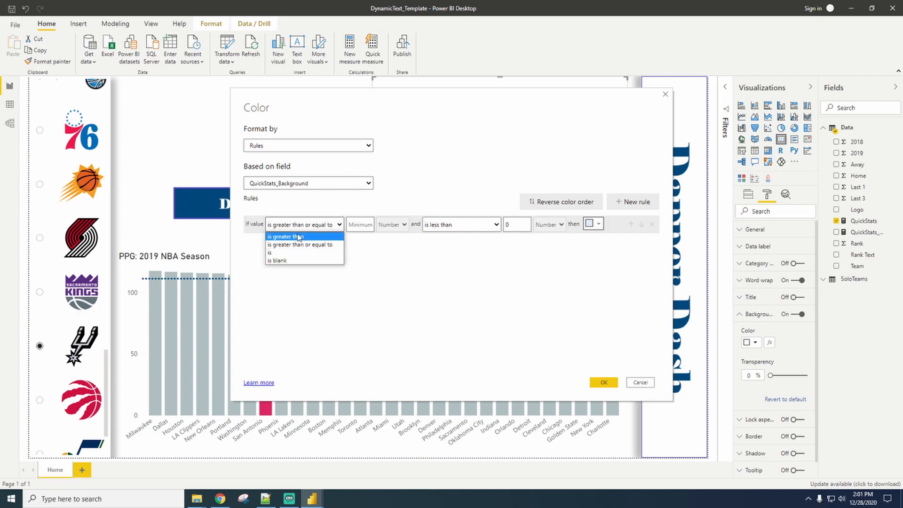
click(277, 252)
click(354, 225)
text(1)
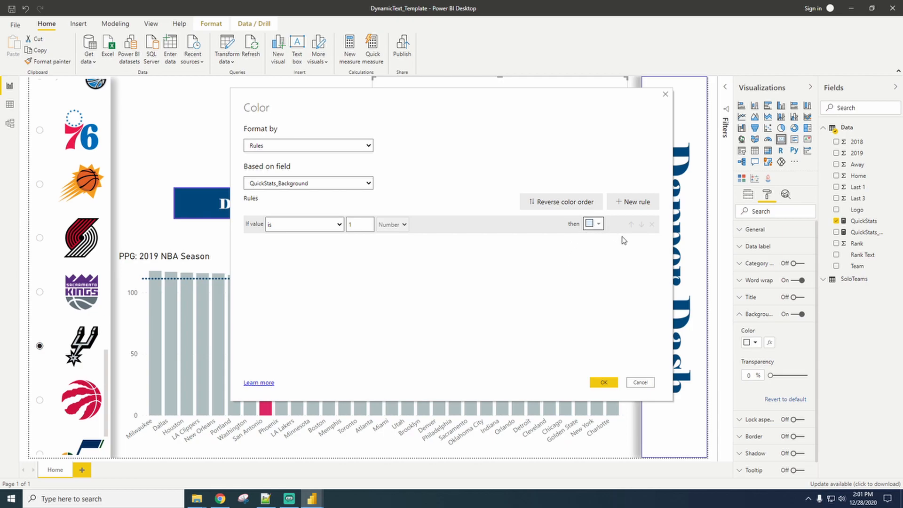
click(595, 224)
click(557, 315)
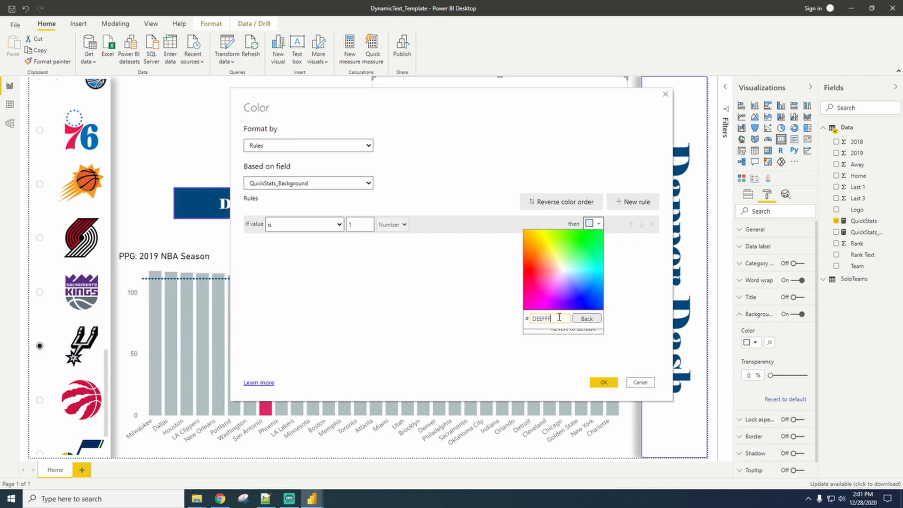
key(BackSpace)
key(BackSpace)
key(BackSpace)
key(BackSpace)
key(BackSpace)
text(00ab66)
key(Return)
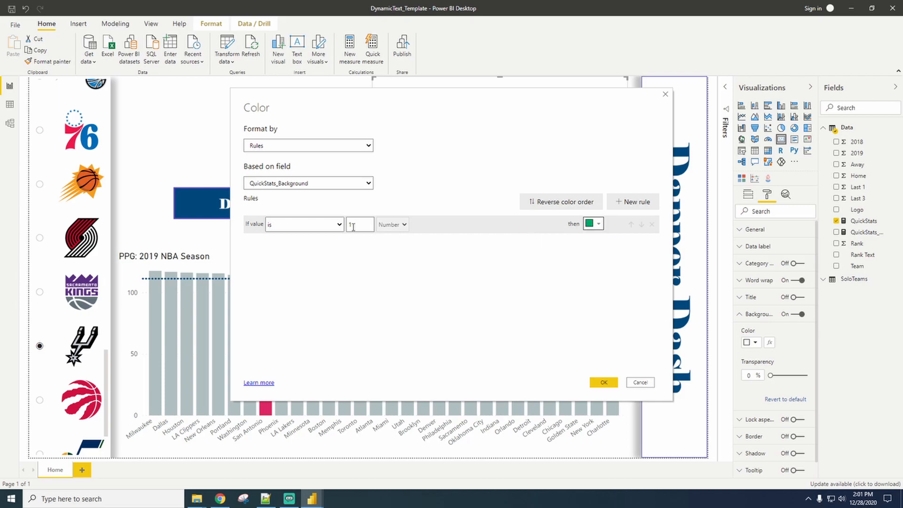
Step: Add a second rule applying the color CF142B when the value is 0, and apply the conditional formatting
click(636, 205)
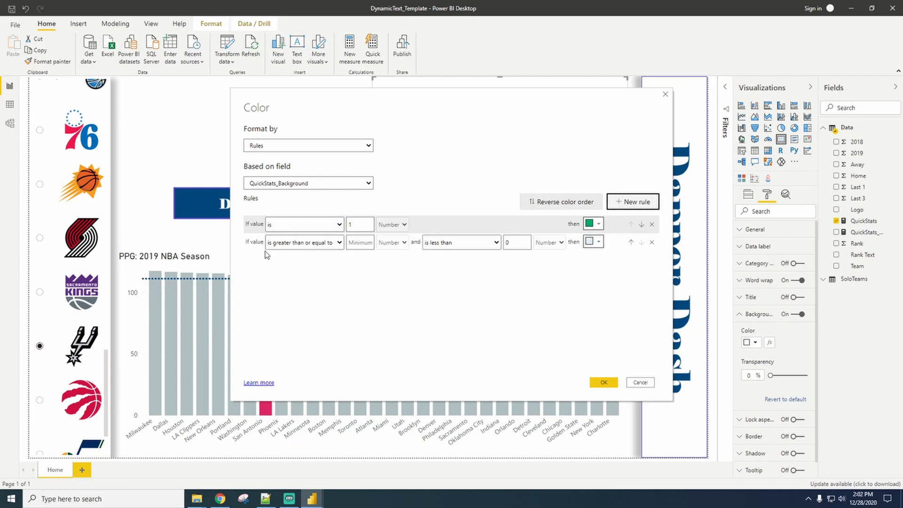
click(306, 242)
click(300, 277)
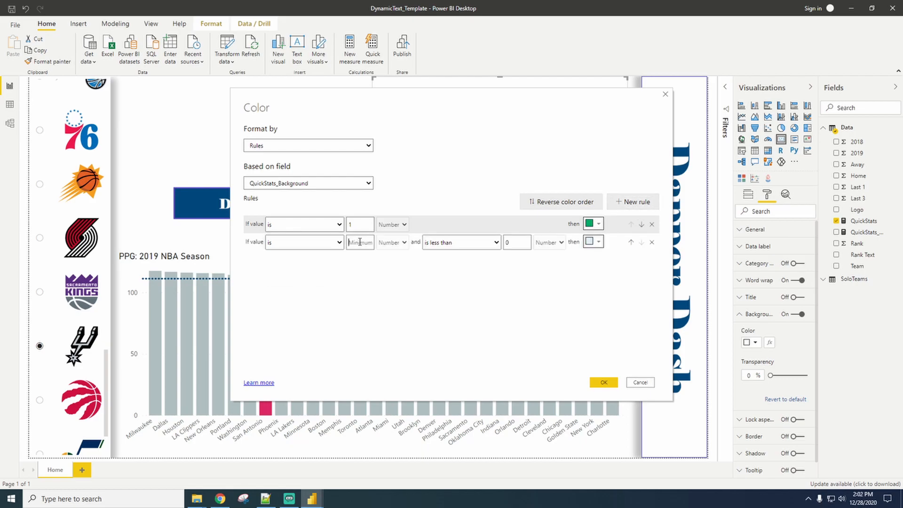
text(0)
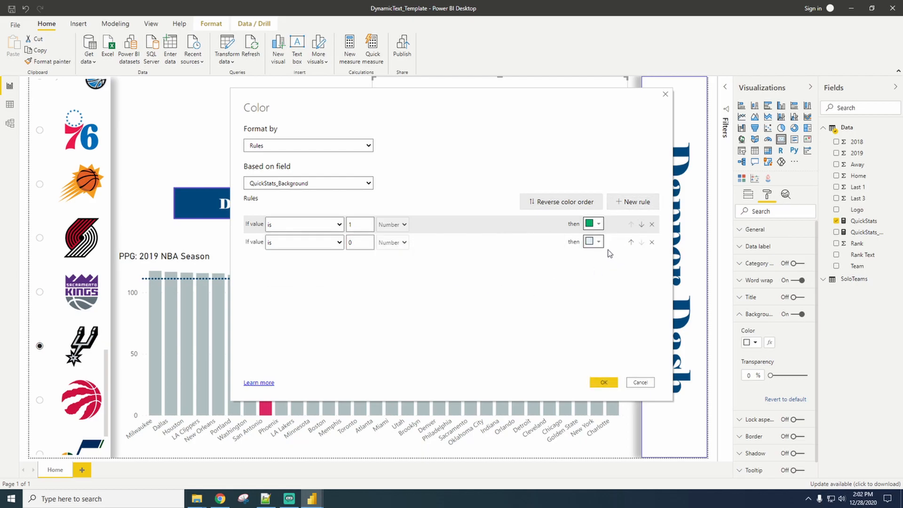
click(598, 243)
click(564, 333)
double_click(534, 336)
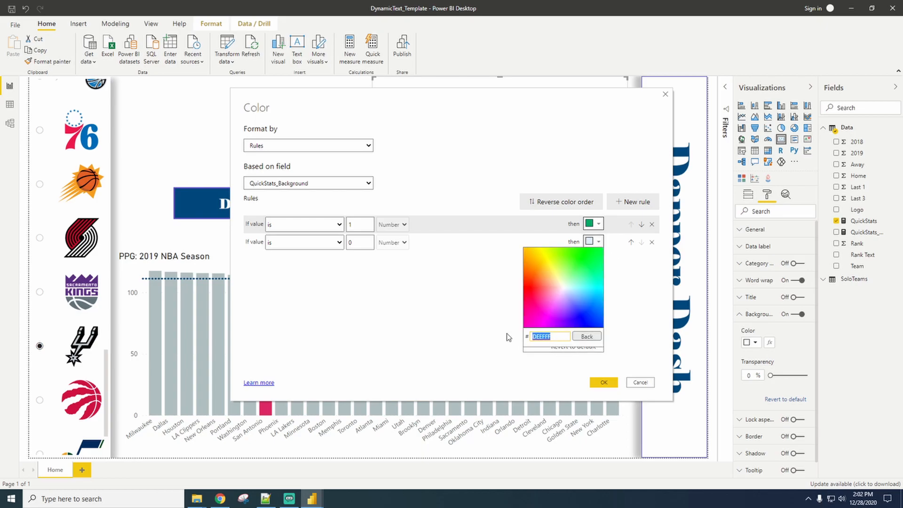
text(cf142b)
click(507, 337)
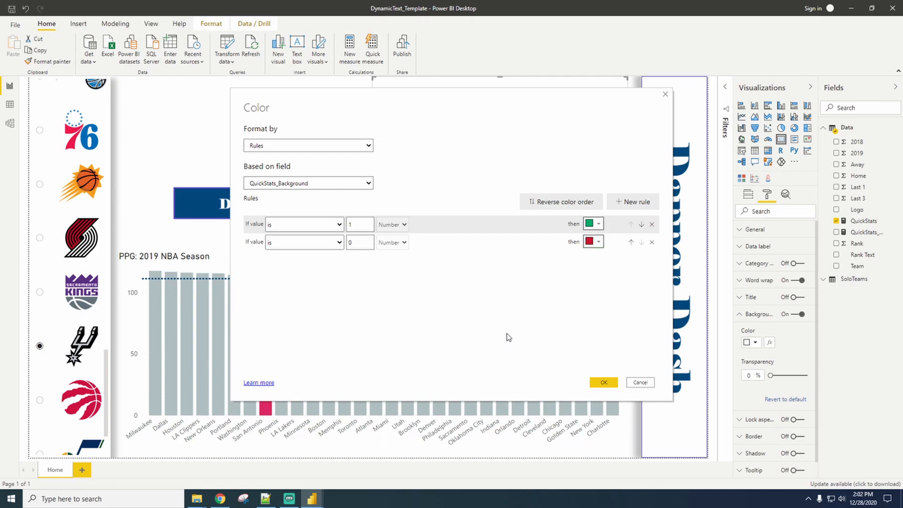
click(604, 383)
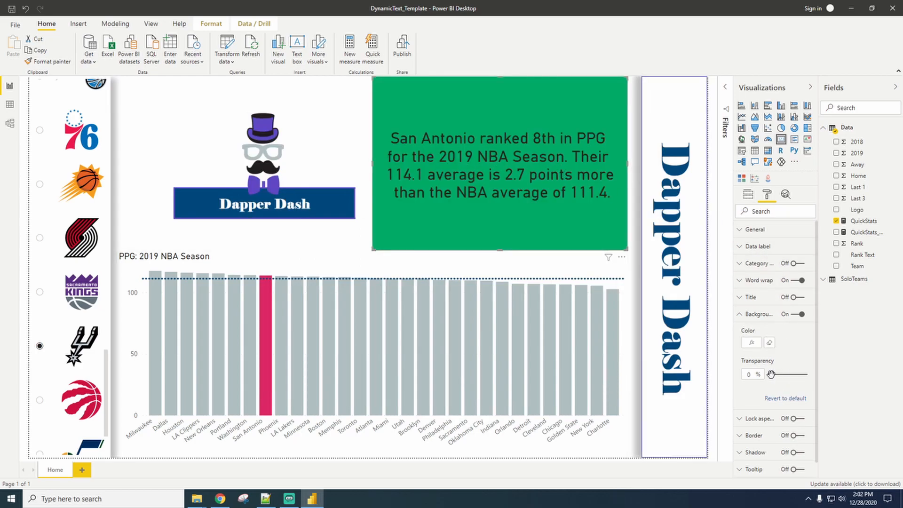
Step: Set the card background's transparency to 50% and deselect the card
drag(772, 375, 780, 375)
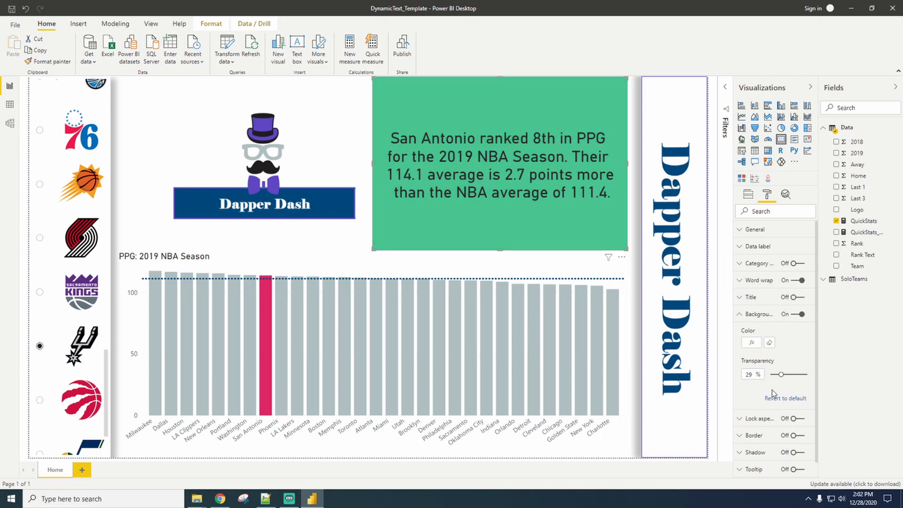
double_click(752, 375)
text(50)
key(Return)
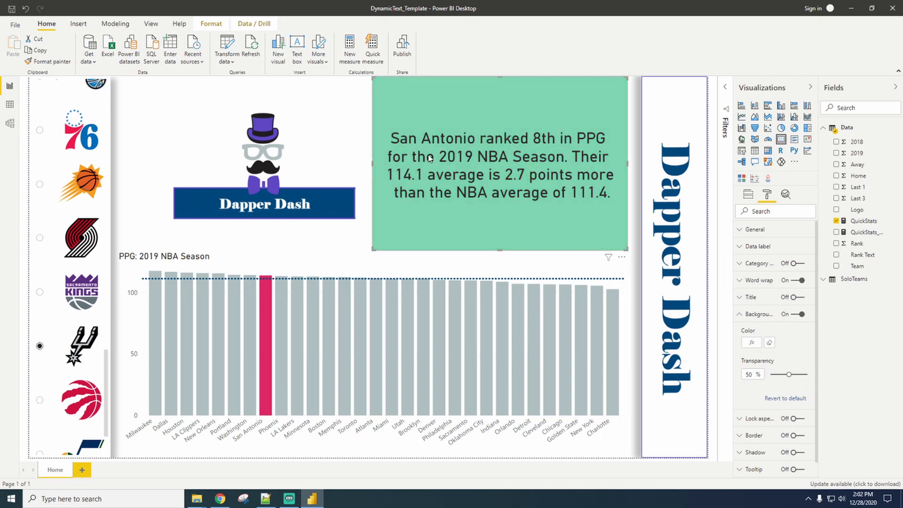
click(400, 264)
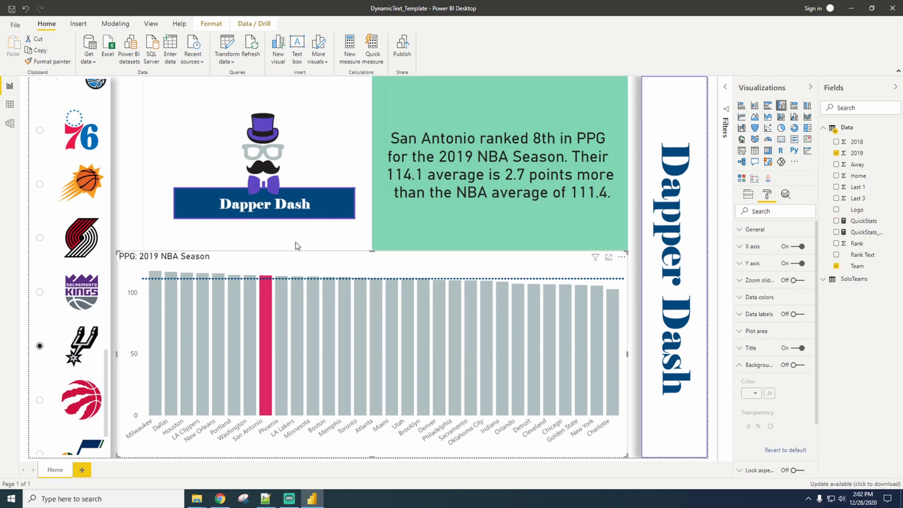
Step: Check the card's sentence and background color by selecting Portland, Phoenix, Sacramento and Oklahoma City one after another in the logo slicer
click(71, 243)
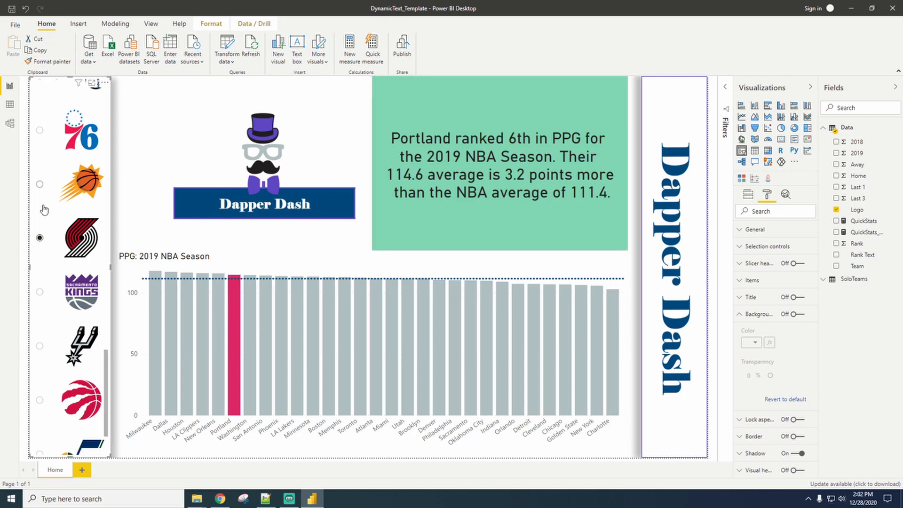
click(77, 181)
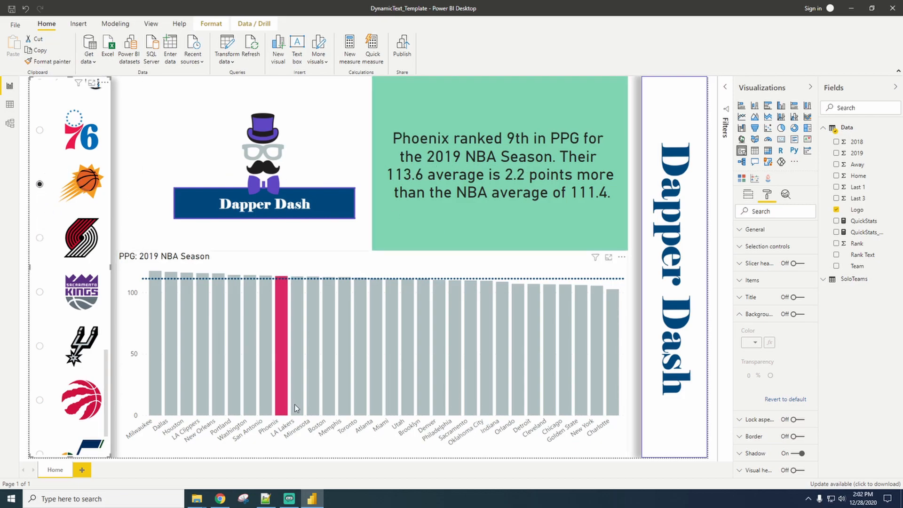
click(80, 299)
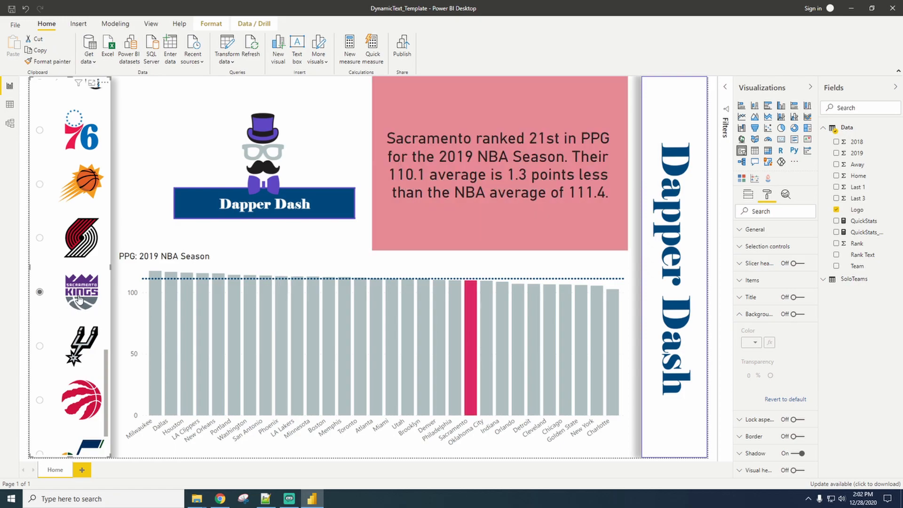
scroll(80, 299, down, 1)
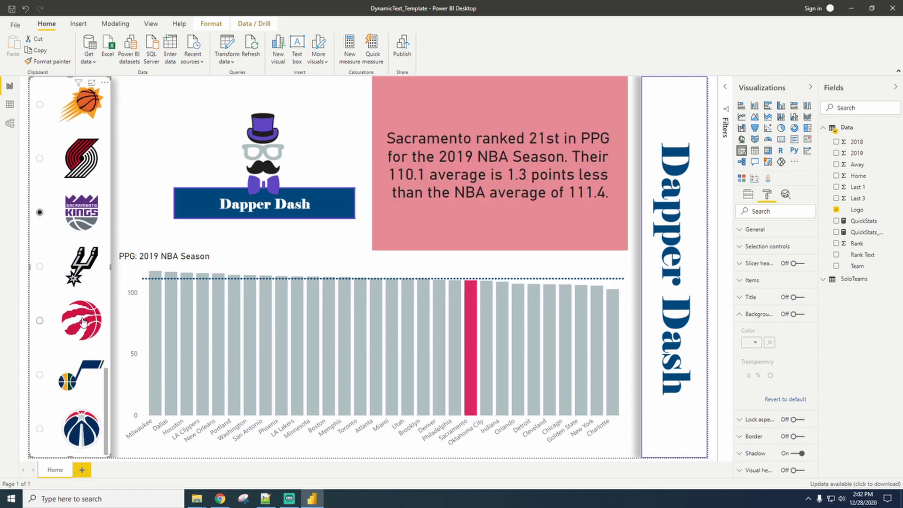
scroll(81, 273, up, 5)
click(82, 244)
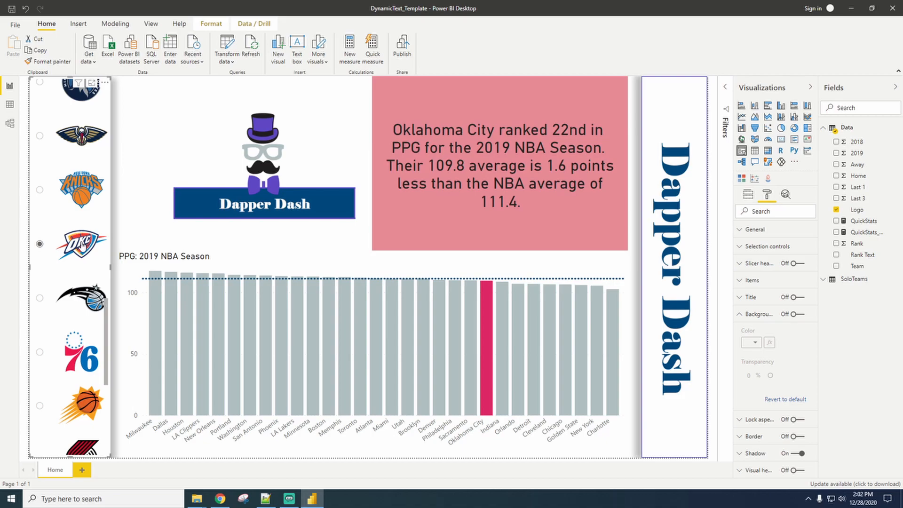
Step: Test the card with Atlanta, Brooklyn and Chicago from the start of the logo slicer, and finish by selecting the PPG column chart
scroll(44, 298, up, 10)
scroll(79, 87, up, 5)
click(80, 115)
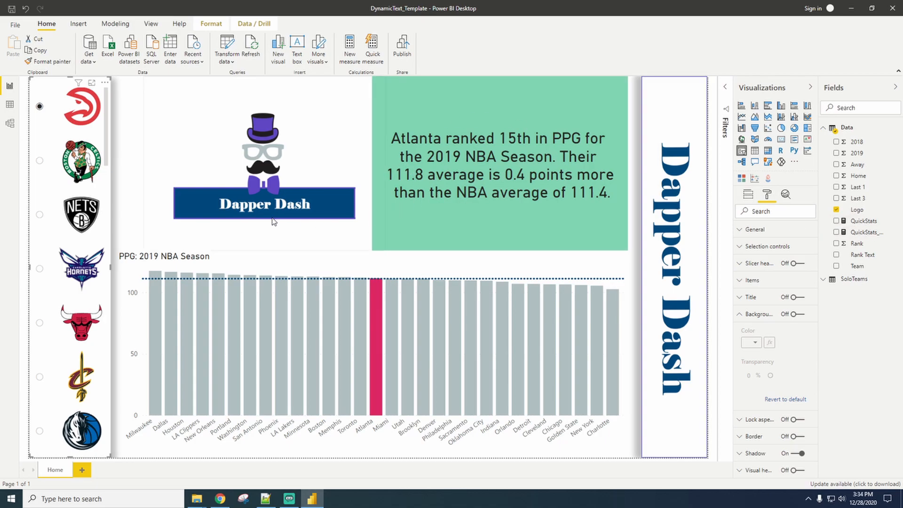
click(56, 218)
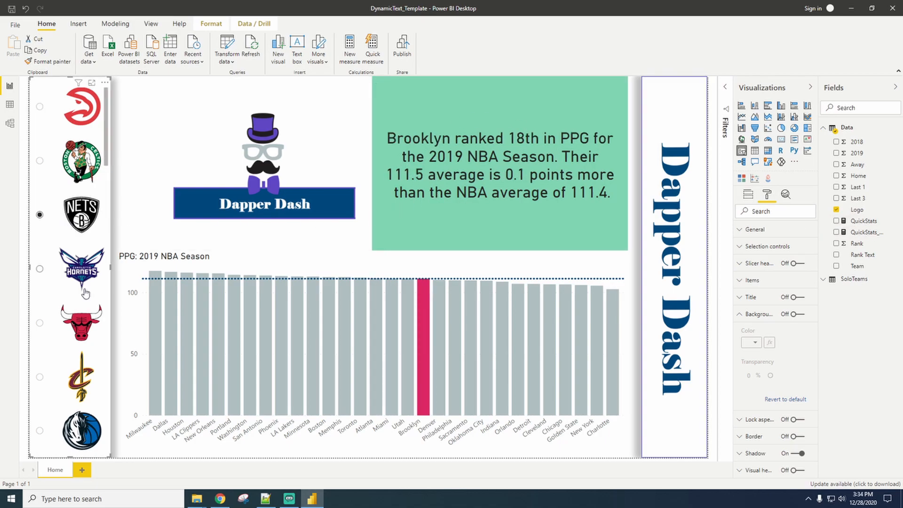
click(80, 323)
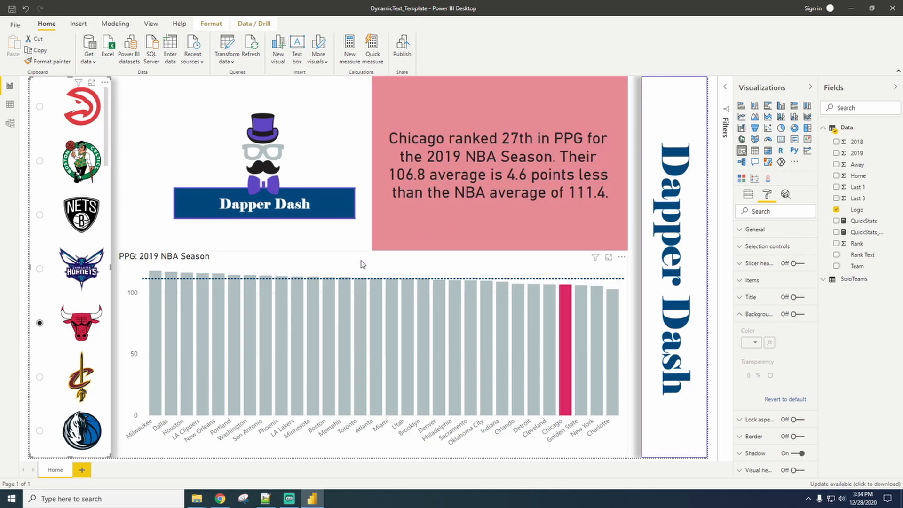
click(381, 259)
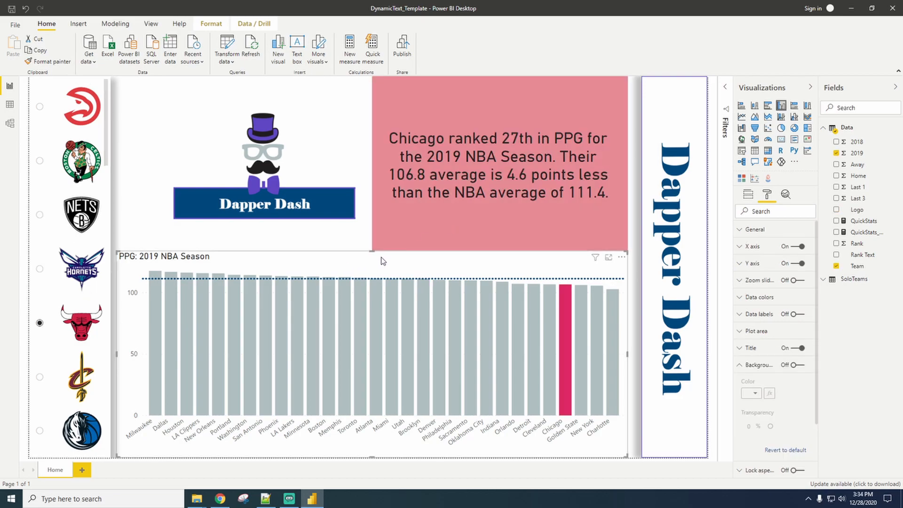